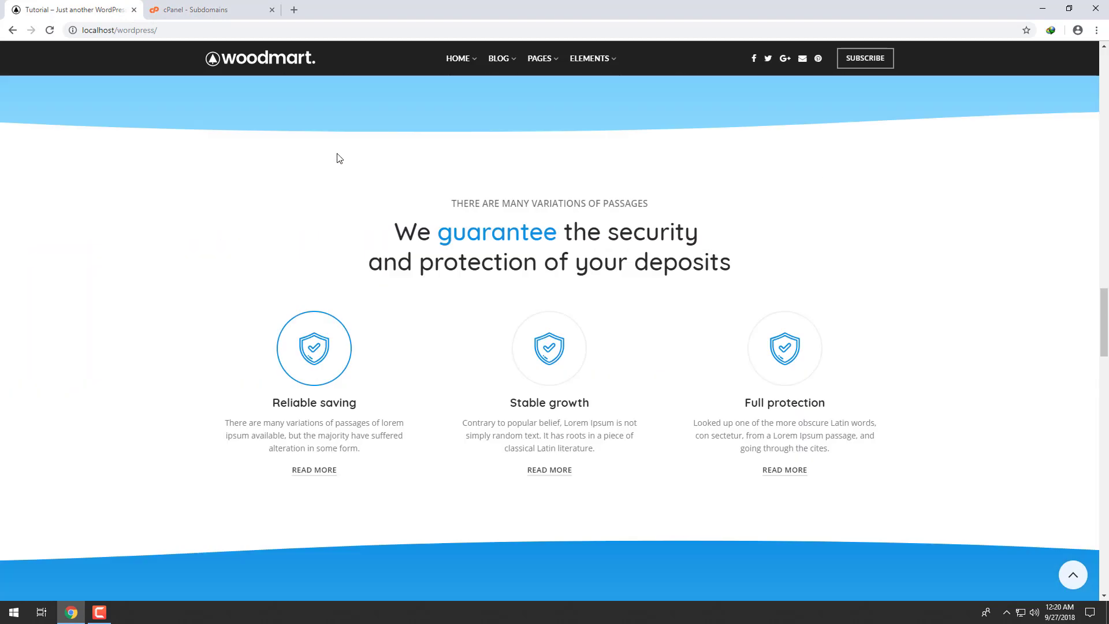
Look over the local WordPress site's home page and the hosting account's Subdomains page in cPanel.
{"action": "scroll", "coordinate": [119, 72], "scroll_direction": "up", "scroll_amount": 5}
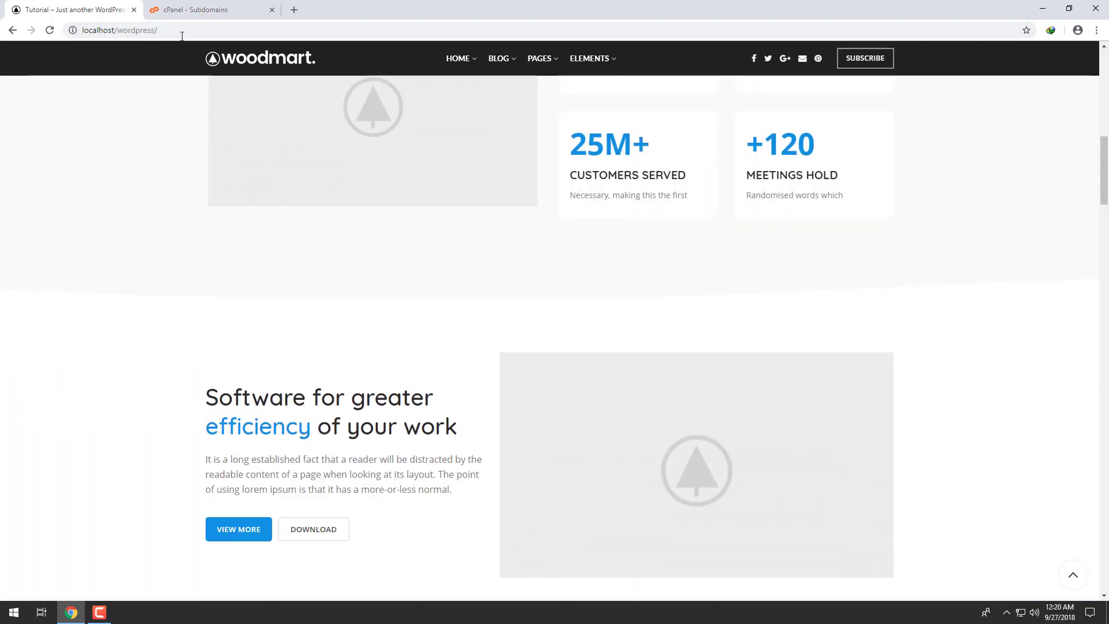
{"action": "scroll", "coordinate": [66, 195], "scroll_direction": "up", "scroll_amount": 12}
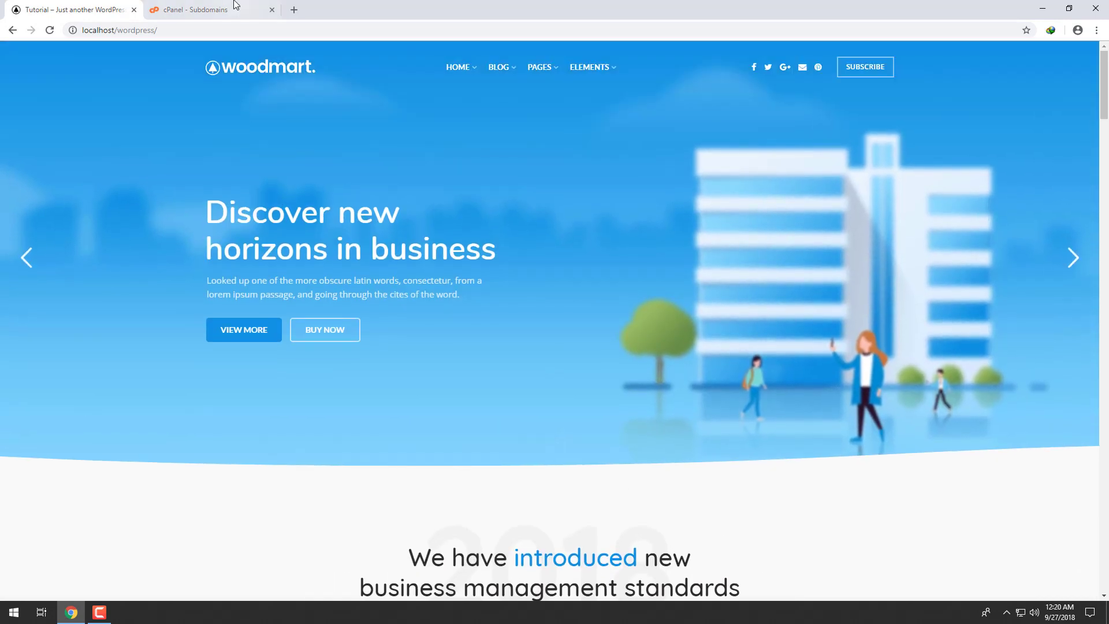
{"action": "left_click", "coordinate": [235, 5]}
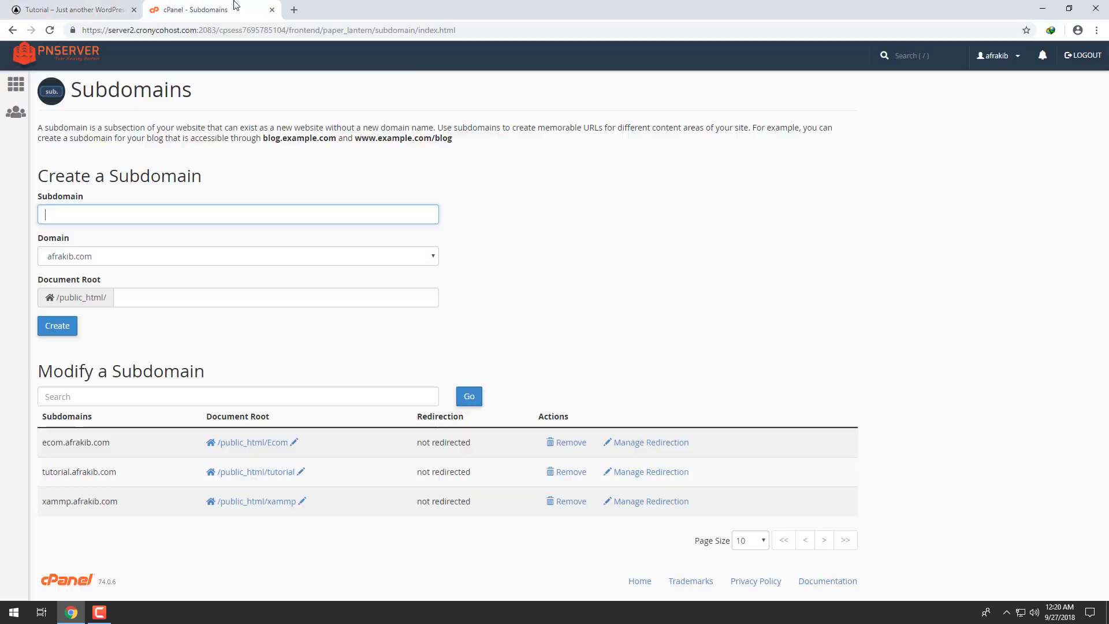
{"action": "left_click", "coordinate": [98, 9]}
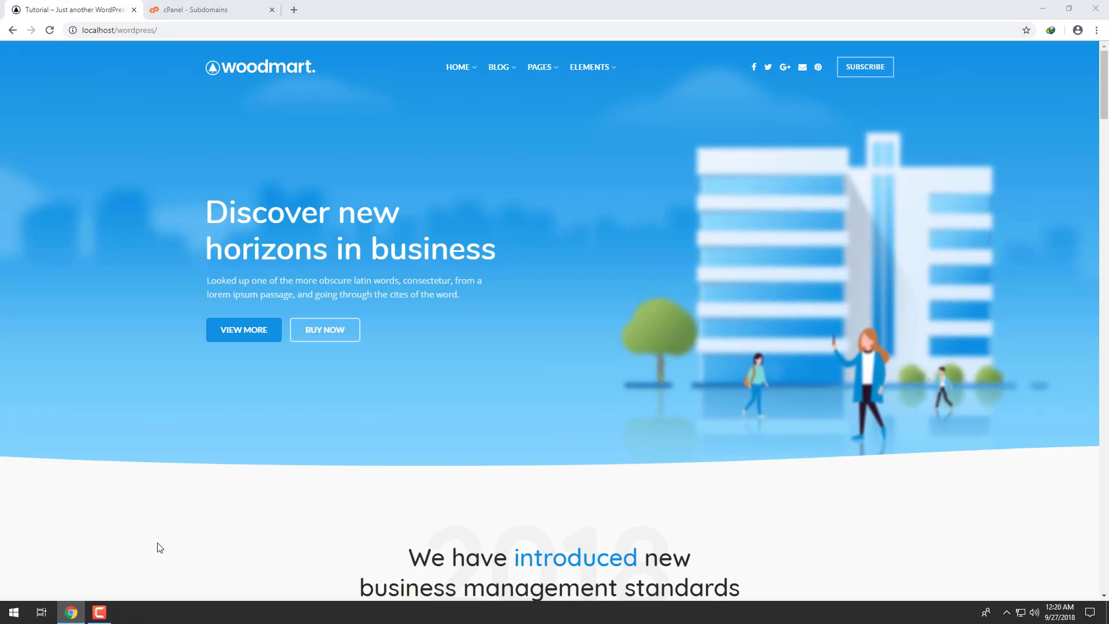
Switch to File Explorer and open the htdocs folder inside xampp on Local Disk (C:).
{"action": "key", "text": "super+e"}
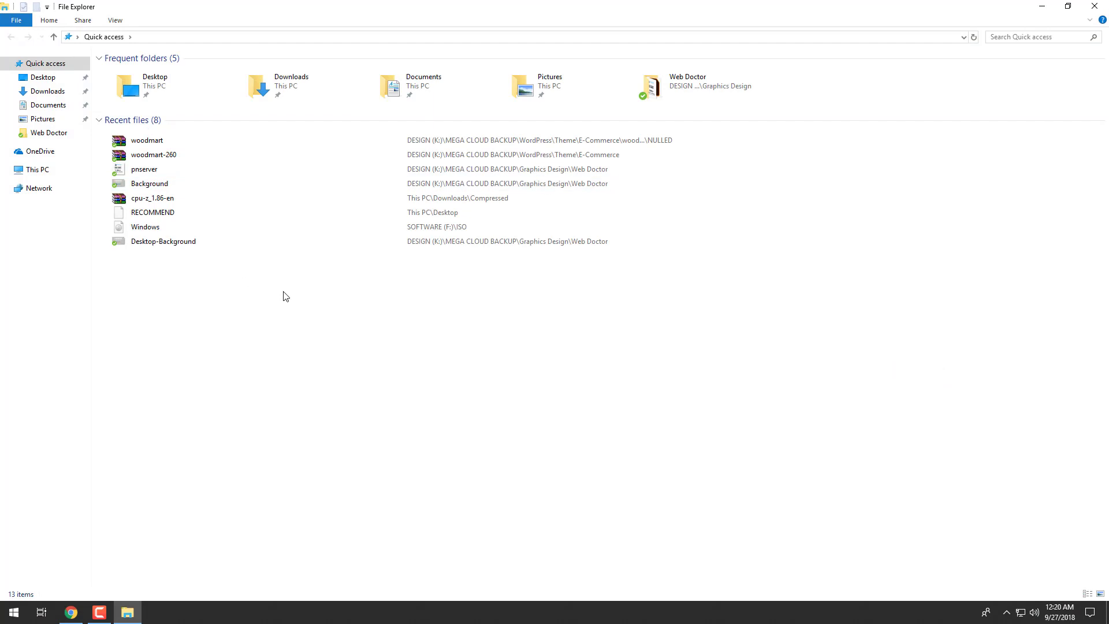
{"action": "left_click", "coordinate": [40, 171]}
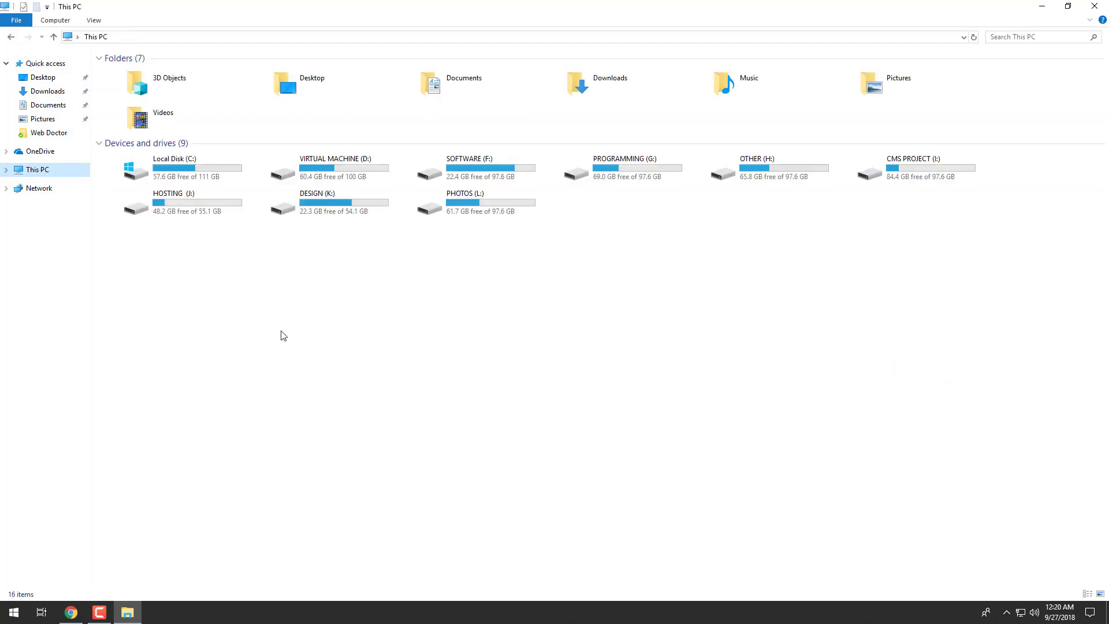
{"action": "double_click", "coordinate": [172, 164]}
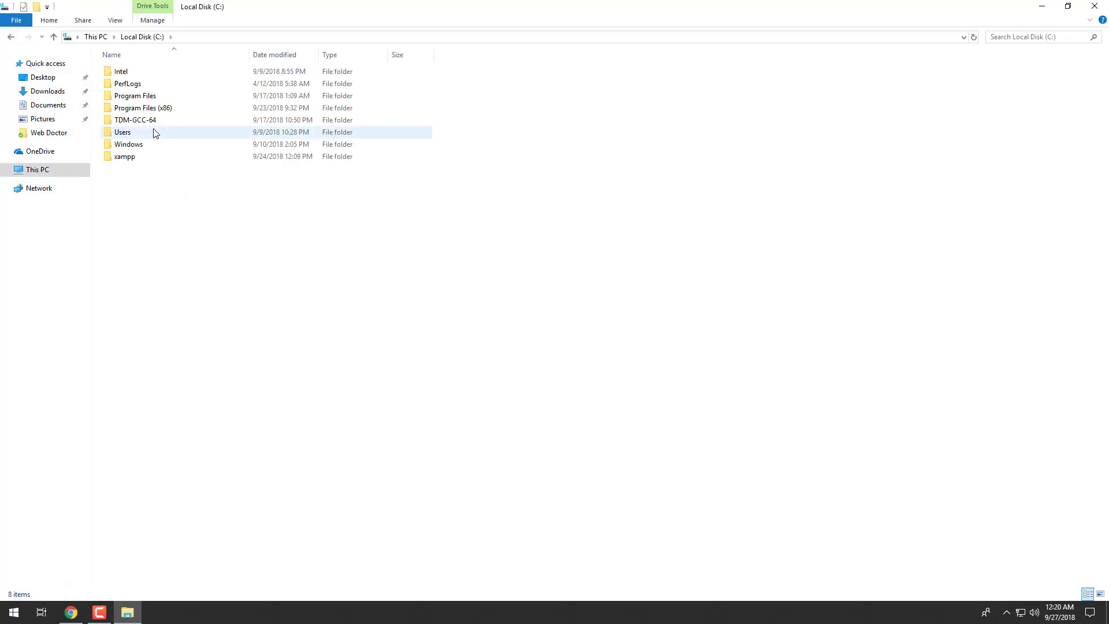
{"action": "double_click", "coordinate": [141, 157]}
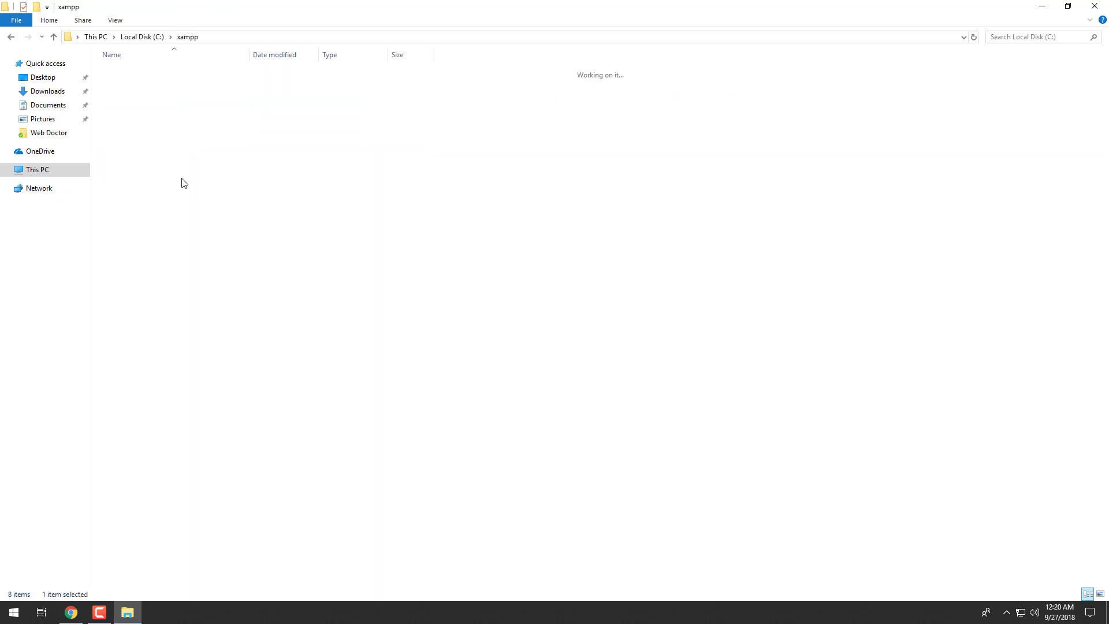
{"action": "double_click", "coordinate": [139, 135]}
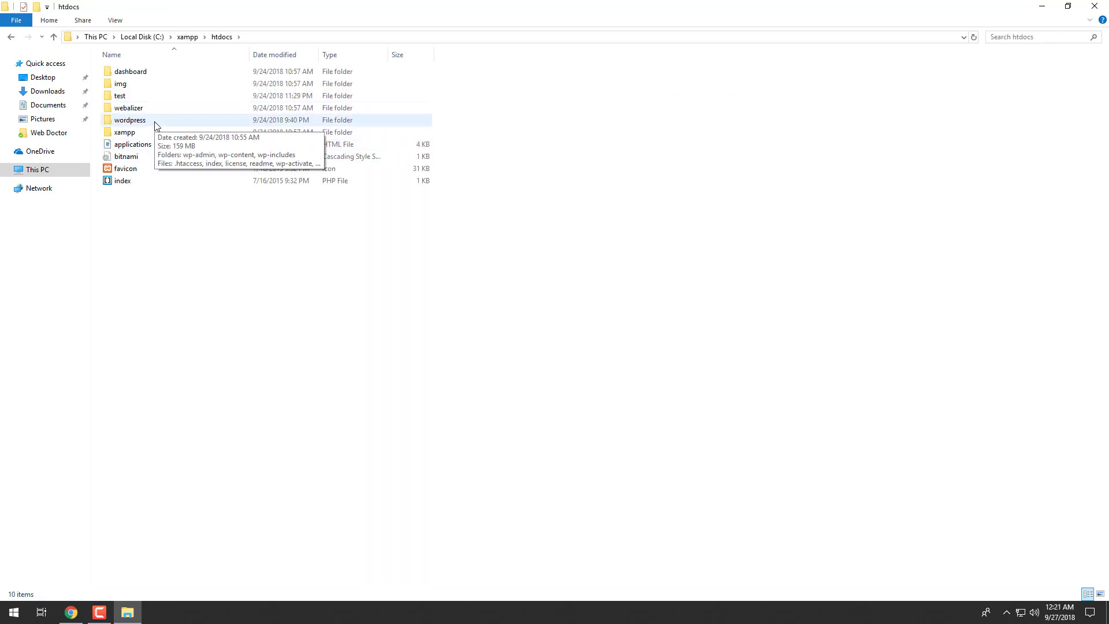
Compress the wordpress folder in htdocs into a zipped folder.
{"action": "left_click", "coordinate": [155, 125]}
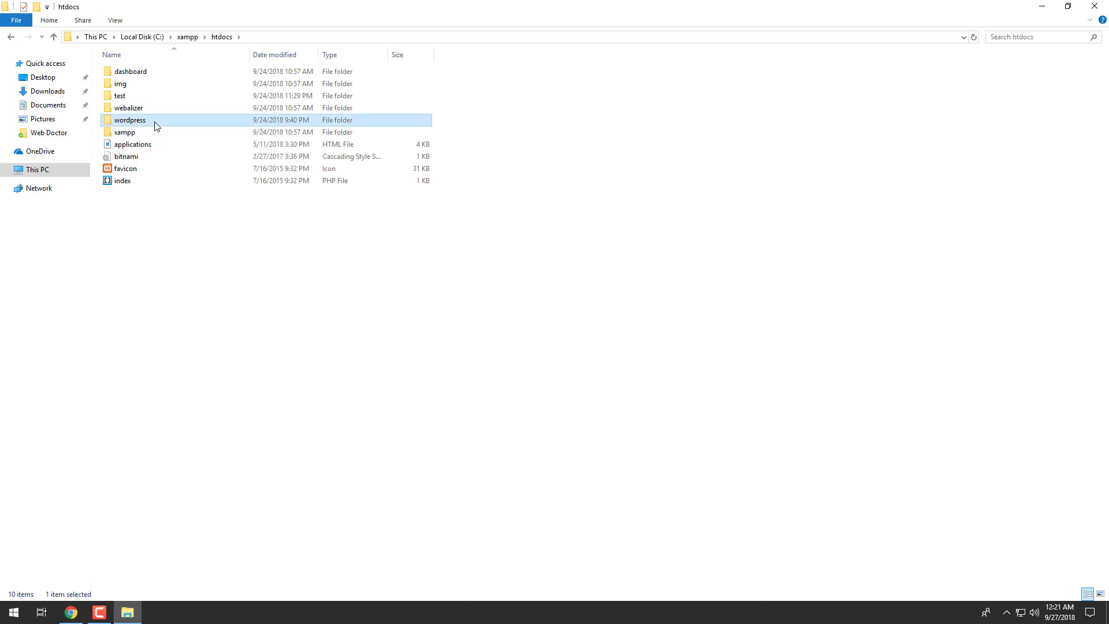
{"action": "right_click", "coordinate": [155, 125]}
{"action": "mouse_move", "coordinate": [222, 316]}
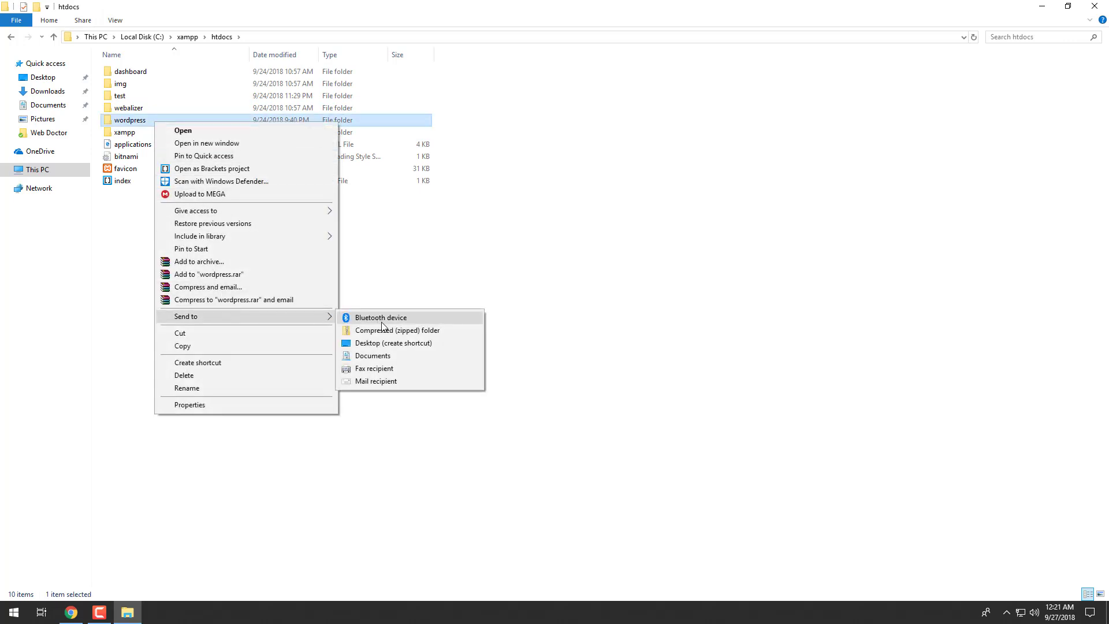
{"action": "left_click", "coordinate": [383, 328]}
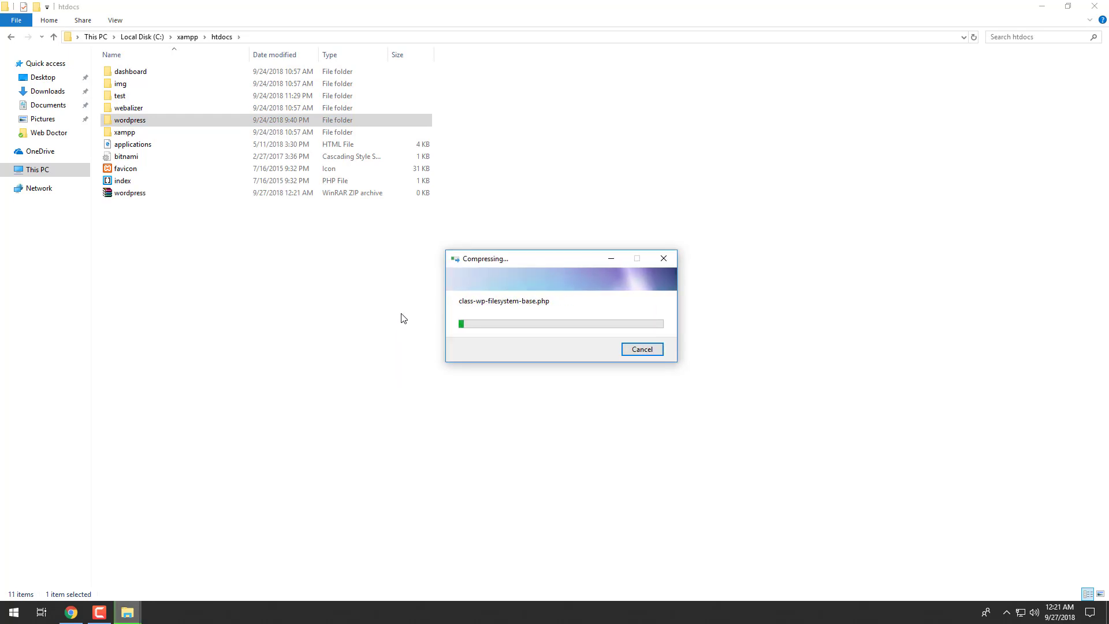
Switch to the browser, open phpMyAdmin from localhost in a new tab and export the wordpress database as SQL with the Quick method.
{"action": "left_click", "coordinate": [1048, 13]}
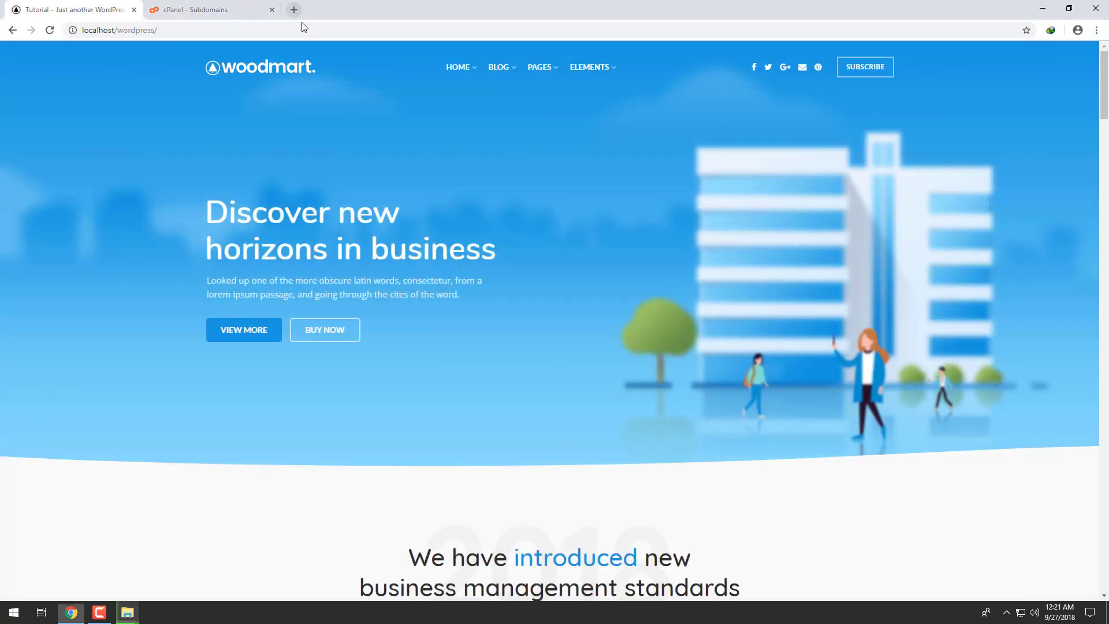
{"action": "left_click", "coordinate": [294, 9]}
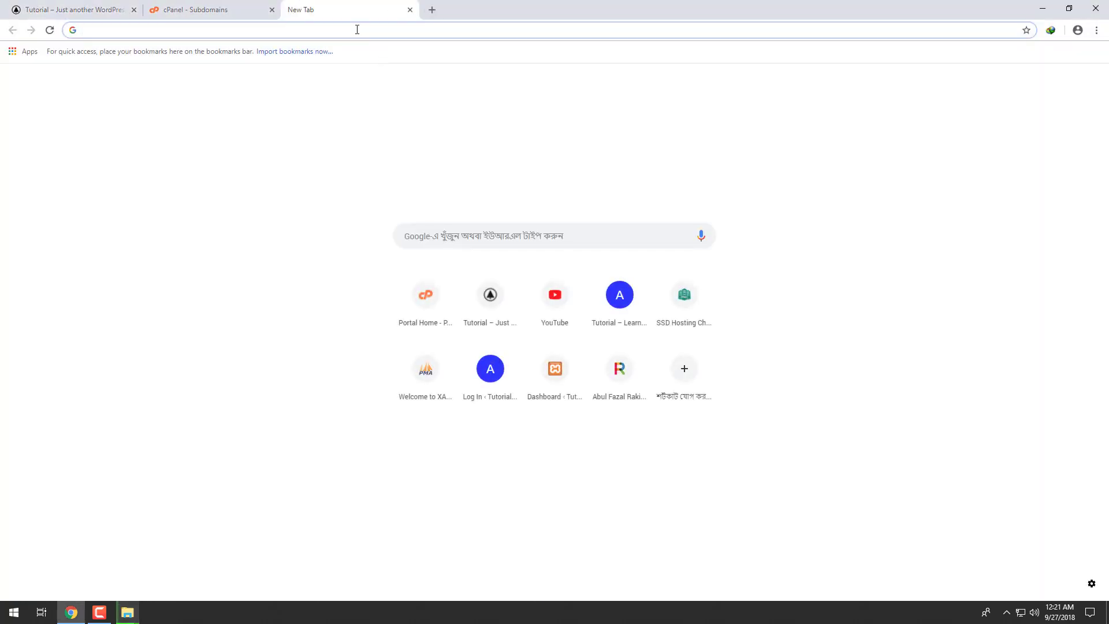
{"action": "type", "text": "localhost"}
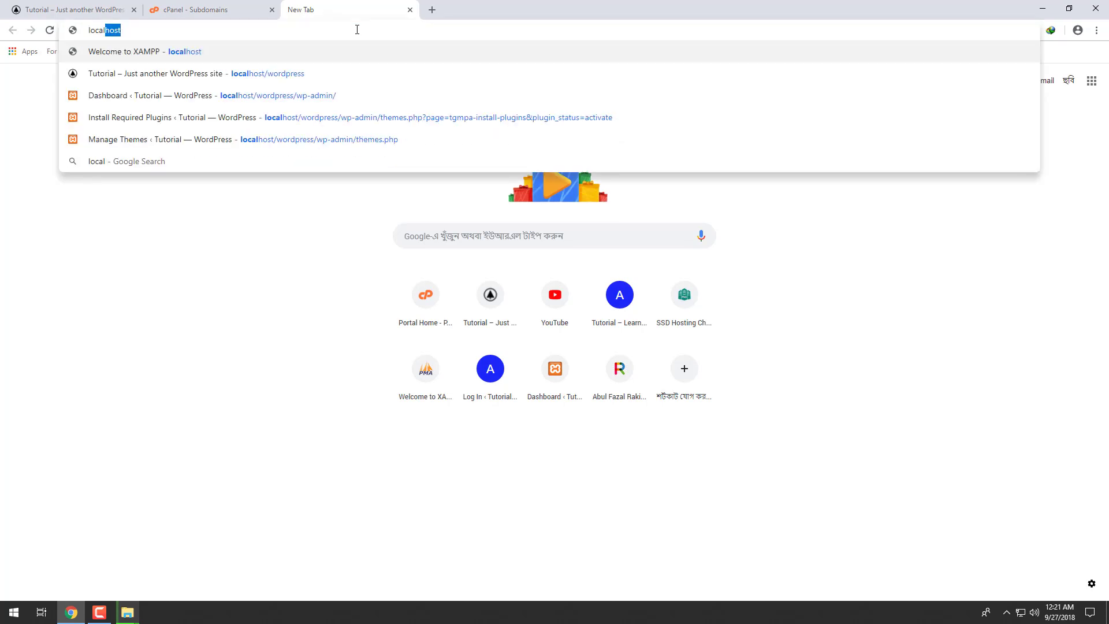
{"action": "key", "text": "Return"}
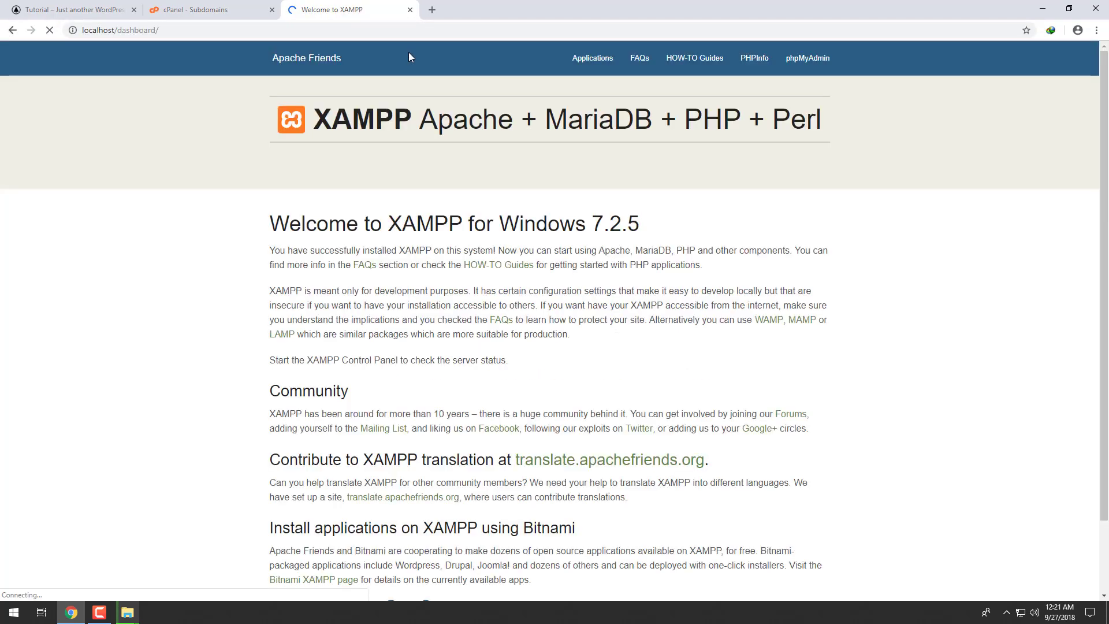
{"action": "left_click", "coordinate": [798, 61]}
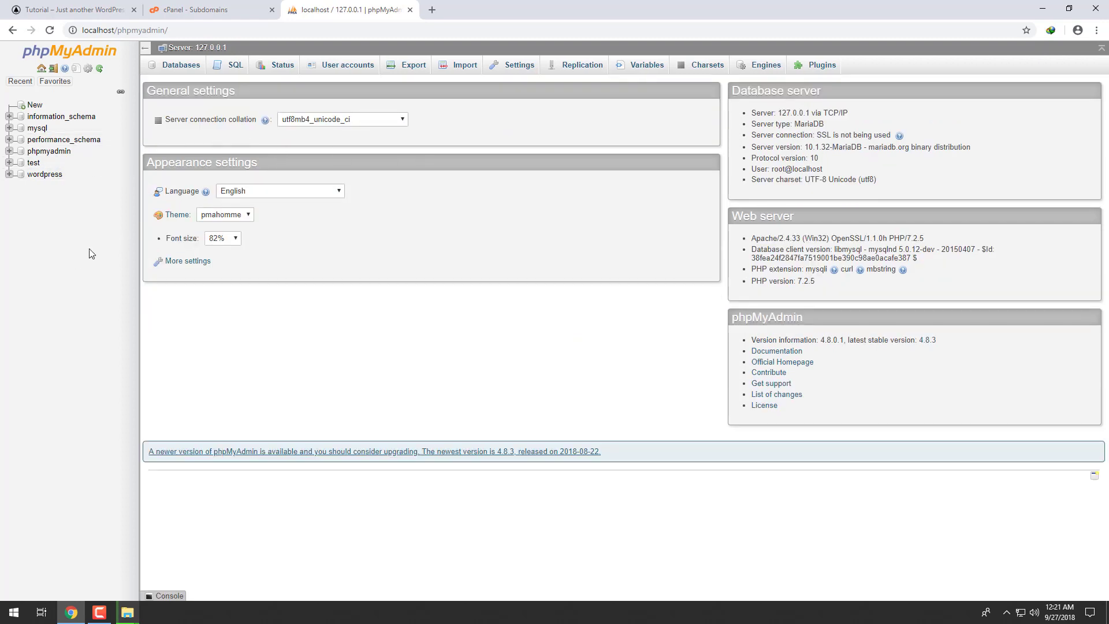
{"action": "left_click", "coordinate": [46, 175]}
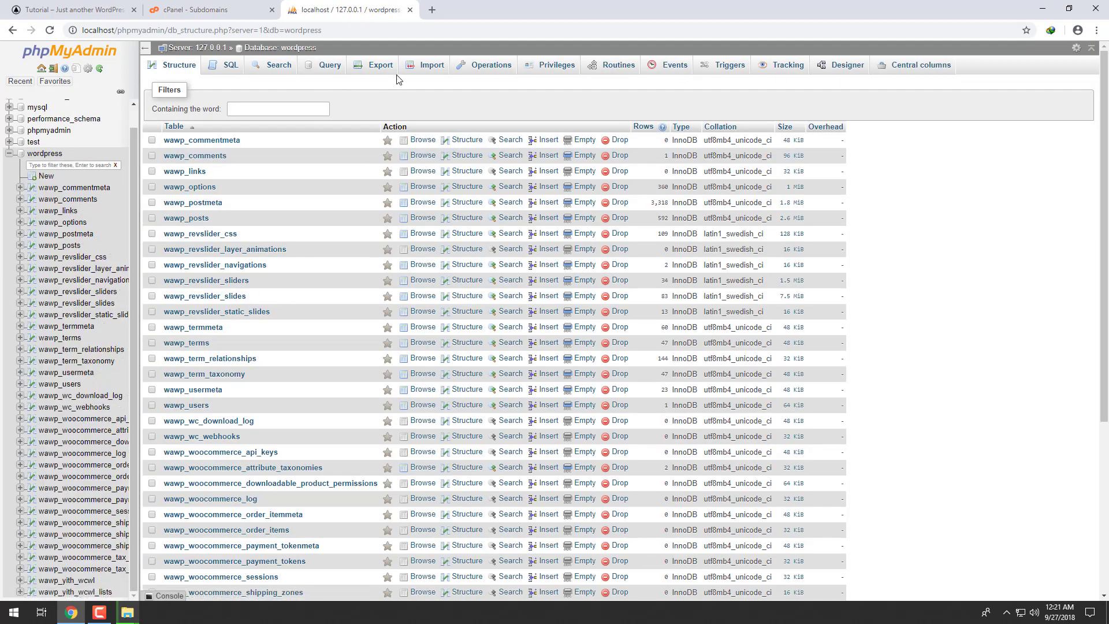
{"action": "left_click", "coordinate": [383, 69]}
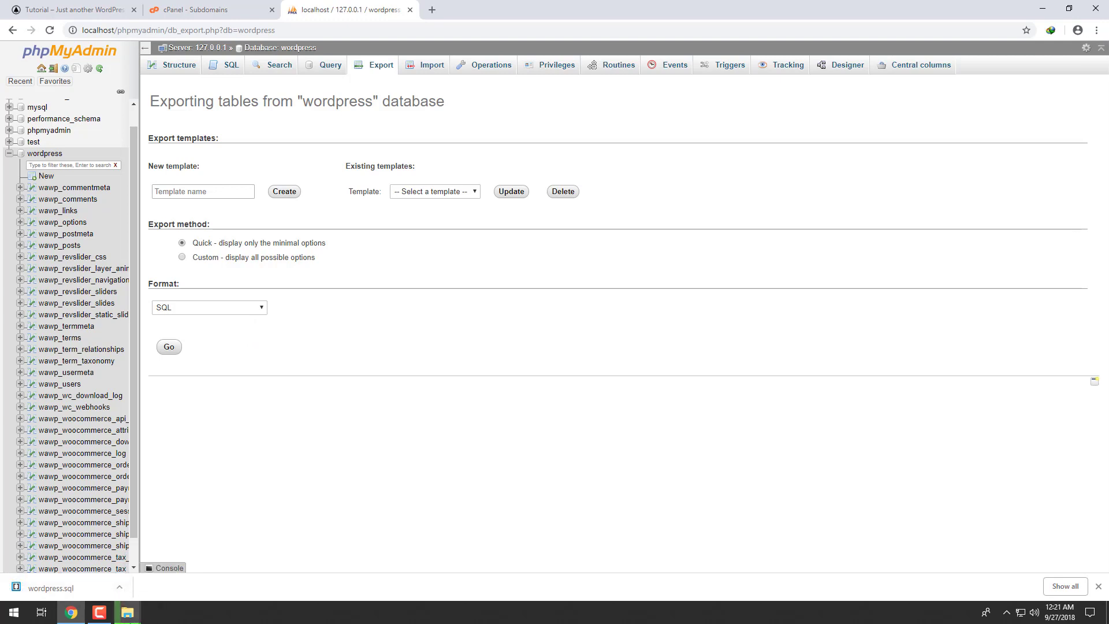
Check the compression progress of the wordpress folder, moving its progress window aside.
{"action": "left_click", "coordinate": [127, 613]}
{"action": "left_click", "coordinate": [194, 545]}
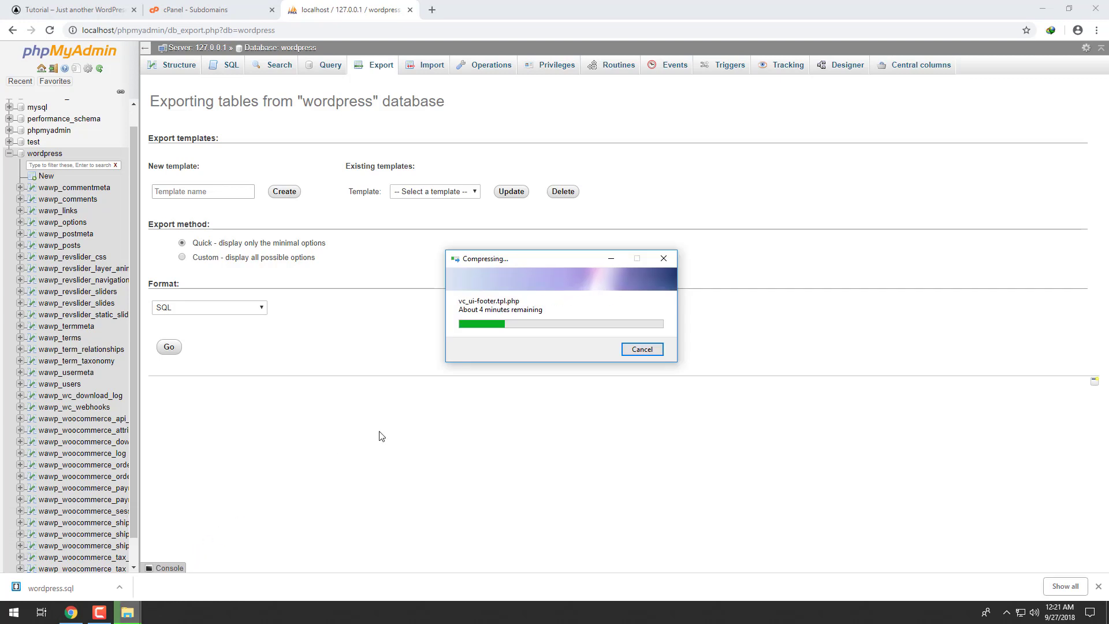
{"action": "left_click_drag", "start_coordinate": [578, 264], "coordinate": [469, 209]}
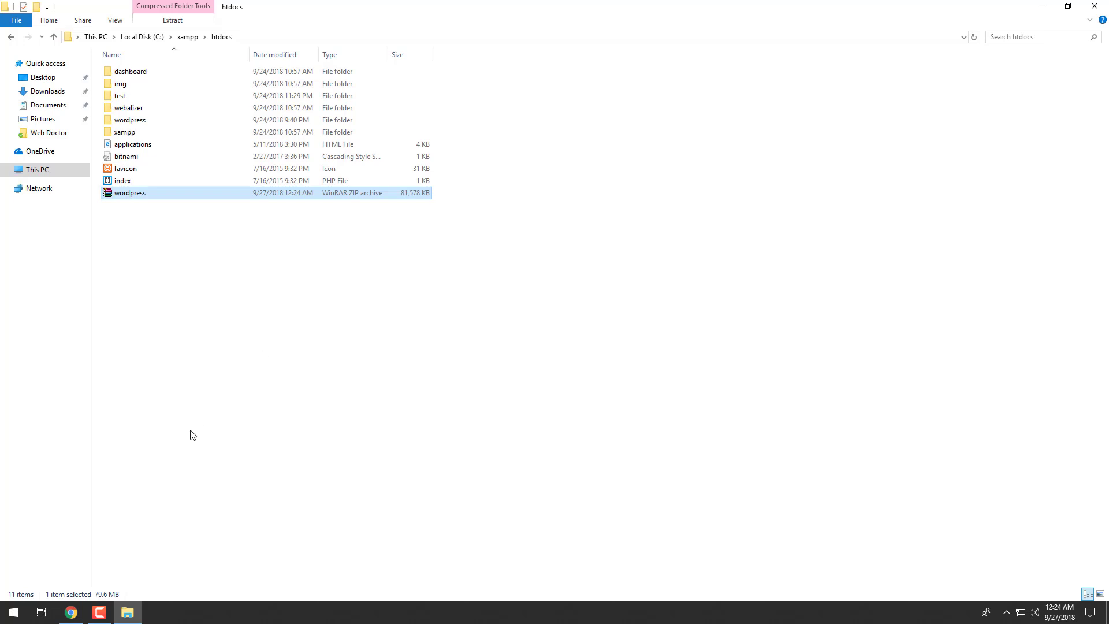
Return to cPanel in the browser, launch its File Manager and open the public_html/xammp folder.
{"action": "mouse_move", "coordinate": [70, 617]}
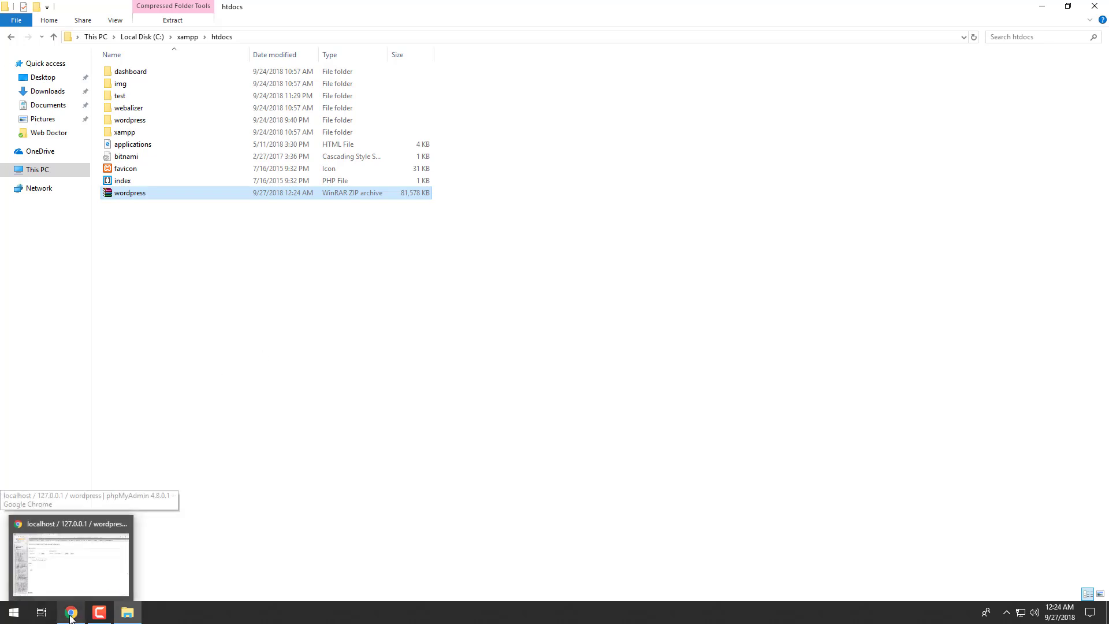
{"action": "left_click", "coordinate": [71, 617]}
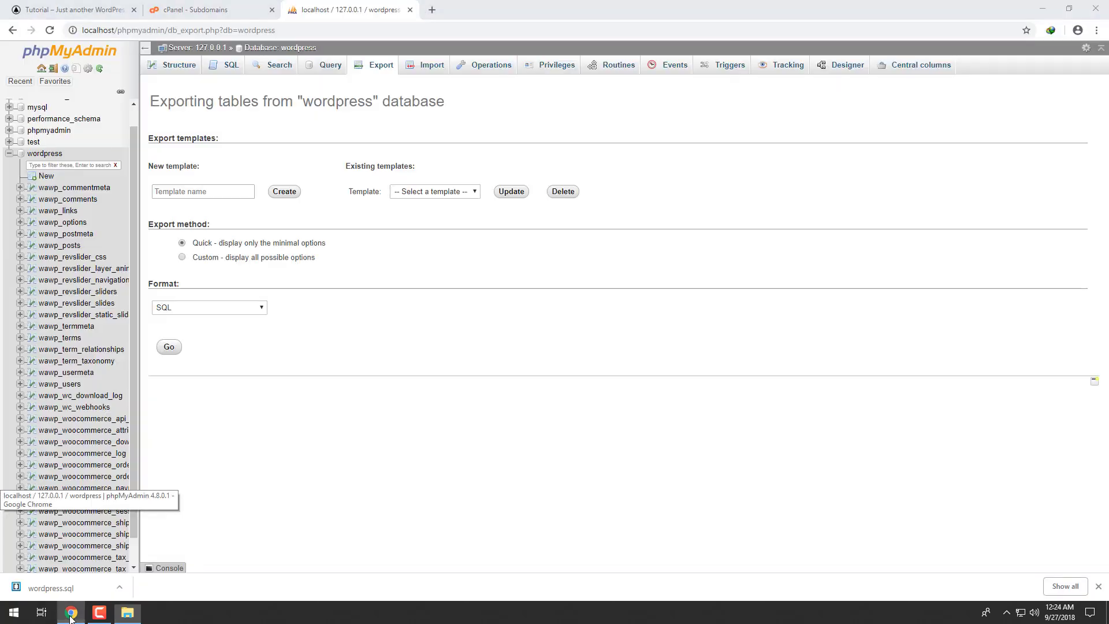
{"action": "left_click", "coordinate": [204, 7]}
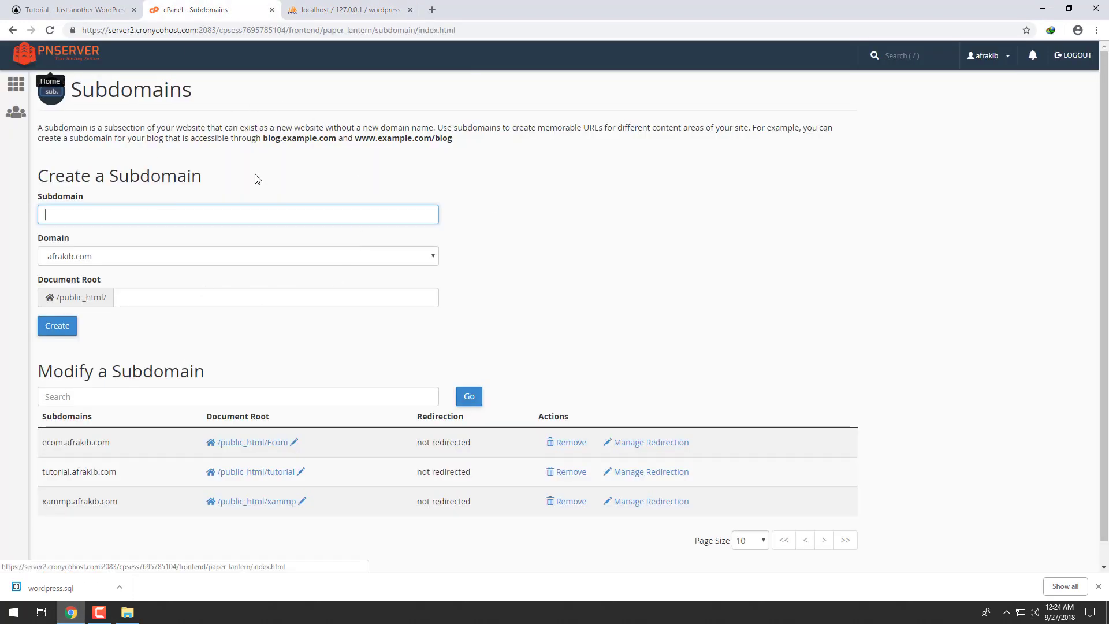
{"action": "left_click", "coordinate": [15, 83]}
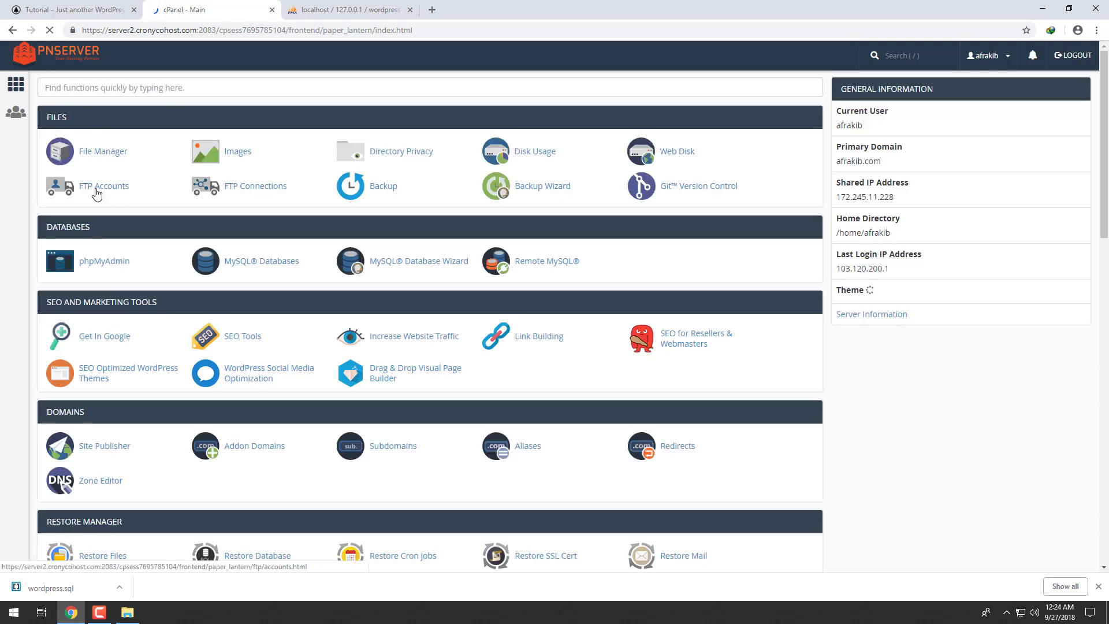
{"action": "left_click", "coordinate": [95, 156]}
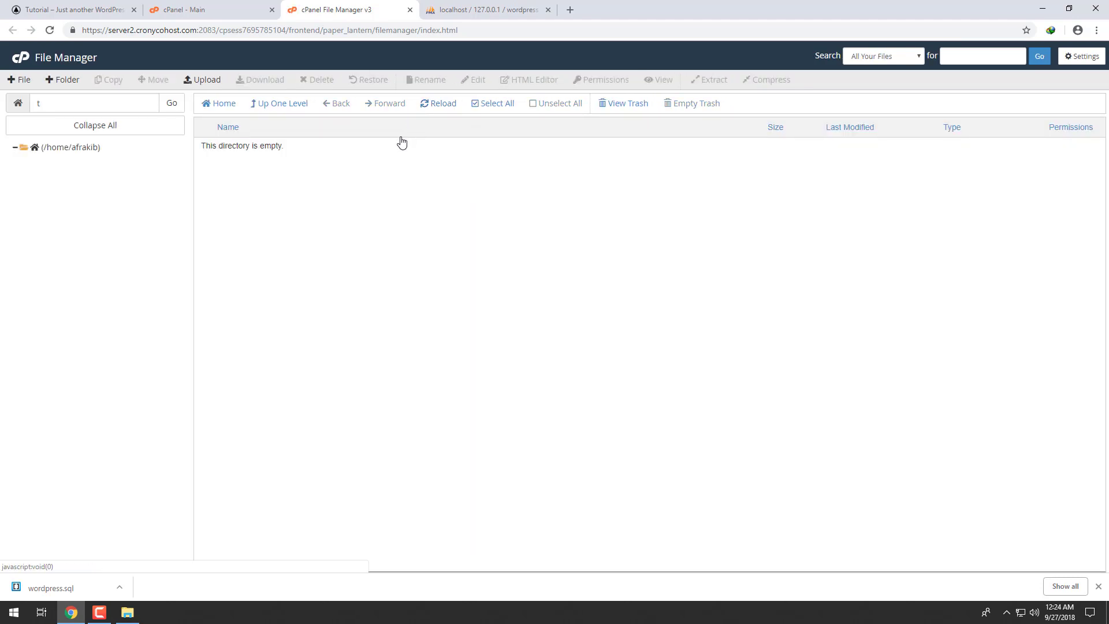
{"action": "left_click", "coordinate": [60, 389]}
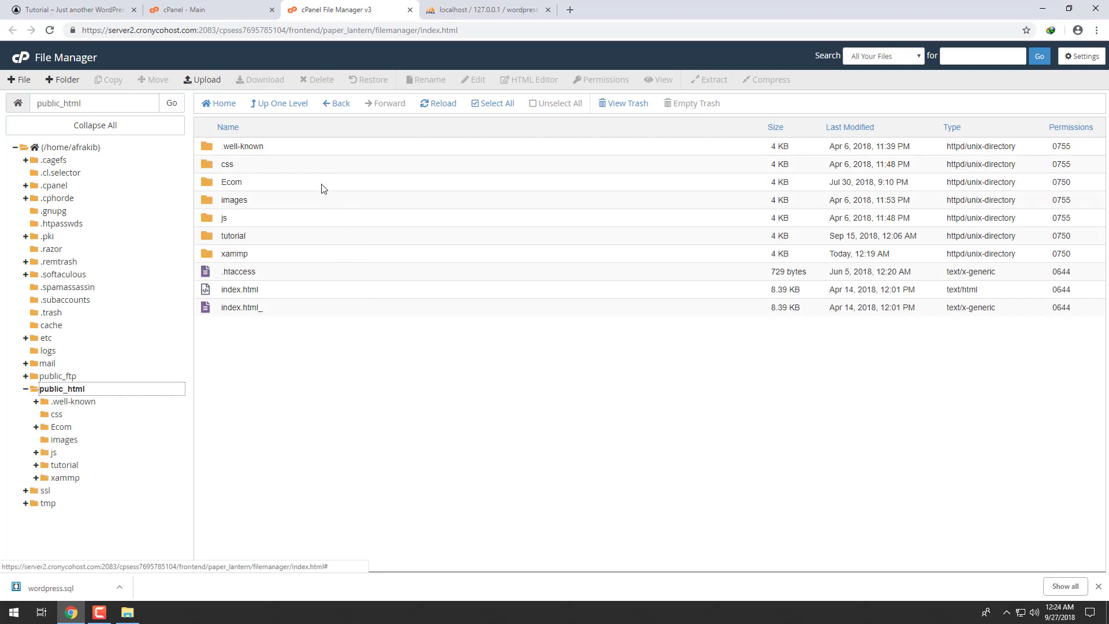
{"action": "double_click", "coordinate": [262, 254]}
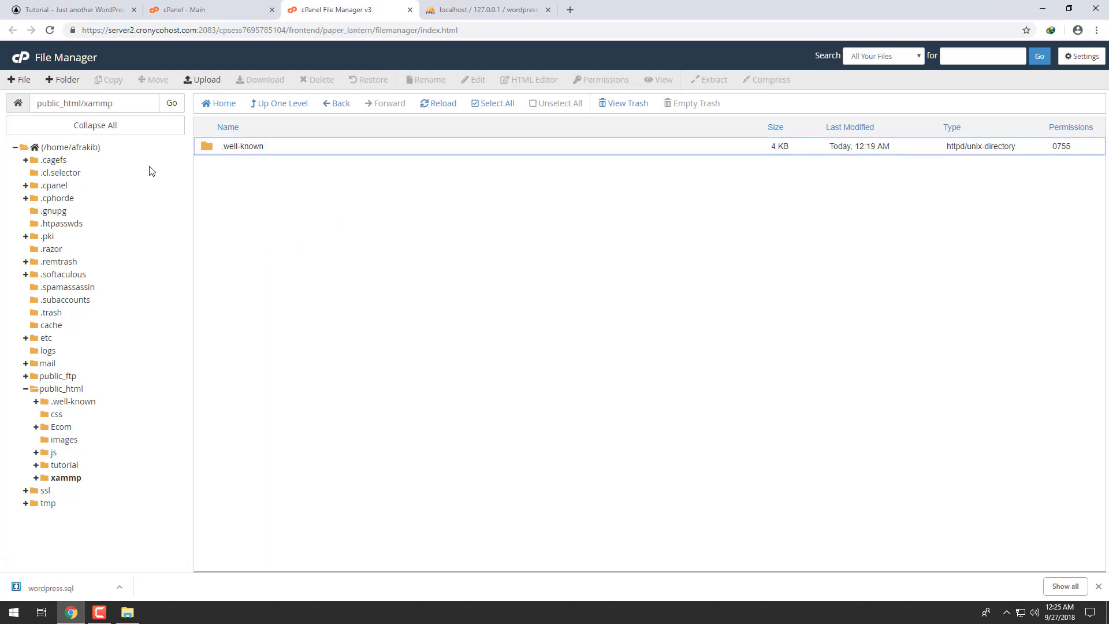
Upload the wordpress zip archive from C:\xampp\htdocs to public_html/xammp, close the upload page and return to the File Manager.
{"action": "left_click", "coordinate": [205, 81]}
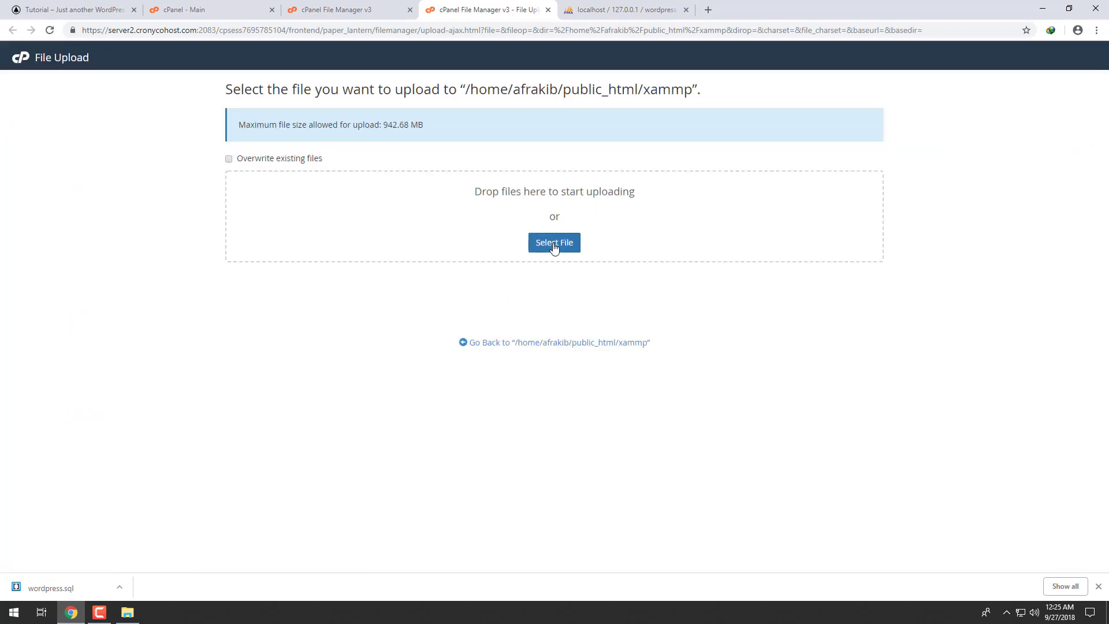
{"action": "left_click", "coordinate": [562, 247]}
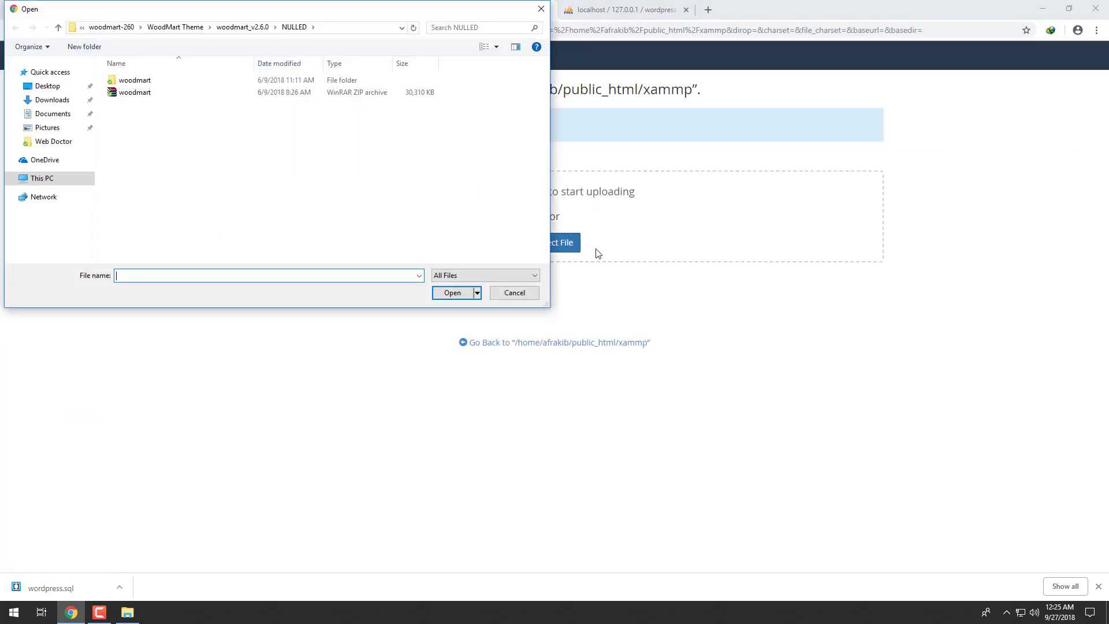
{"action": "left_click", "coordinate": [43, 180]}
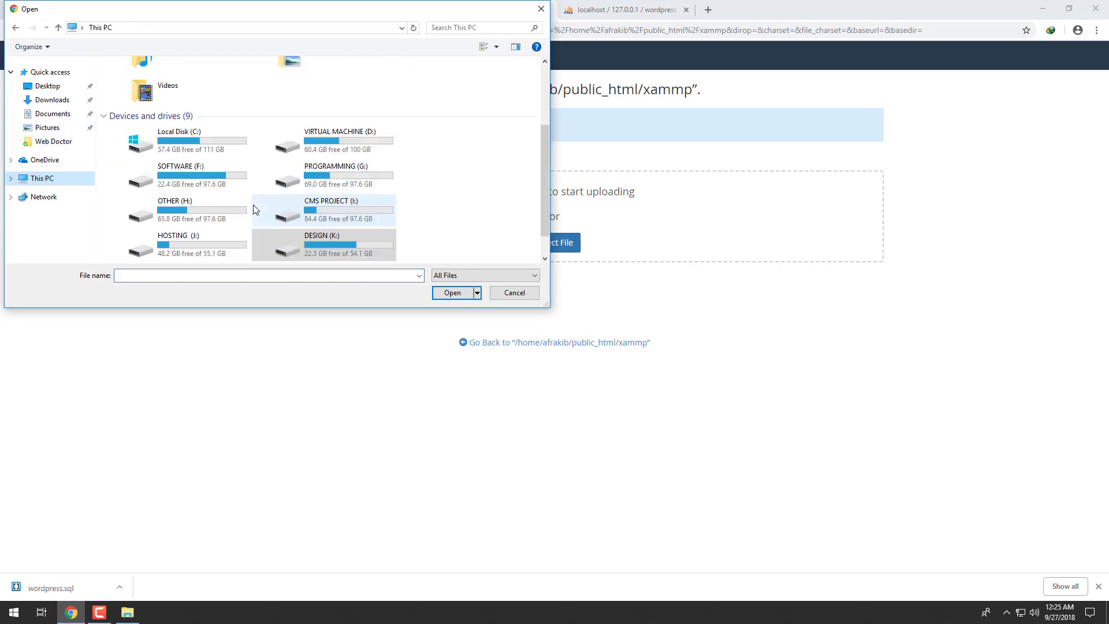
{"action": "double_click", "coordinate": [186, 141]}
{"action": "double_click", "coordinate": [154, 168]}
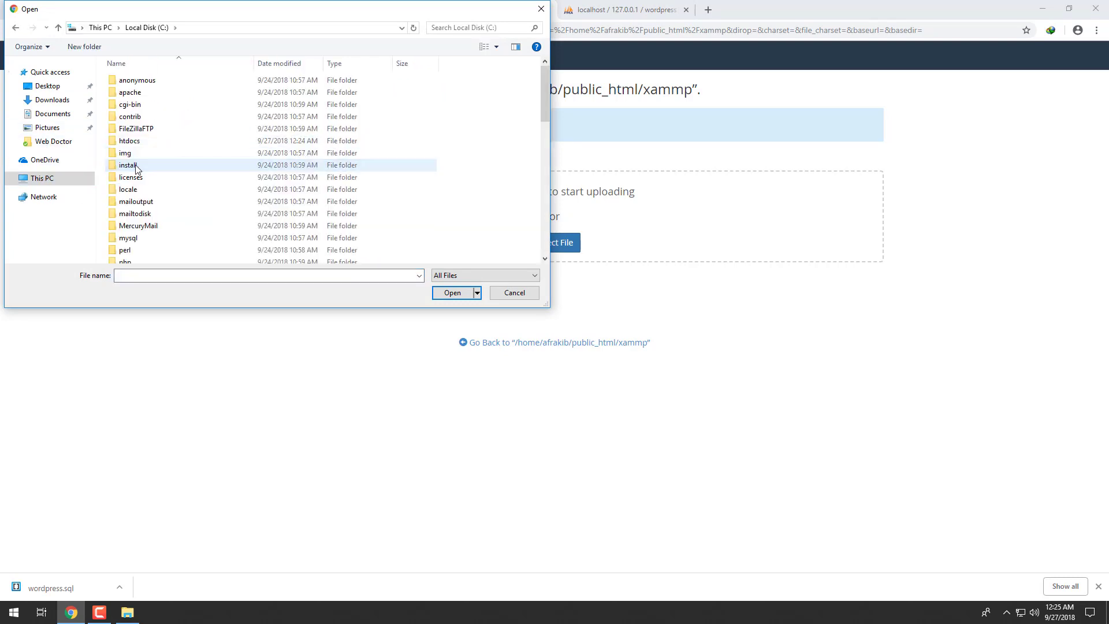
{"action": "double_click", "coordinate": [153, 149]}
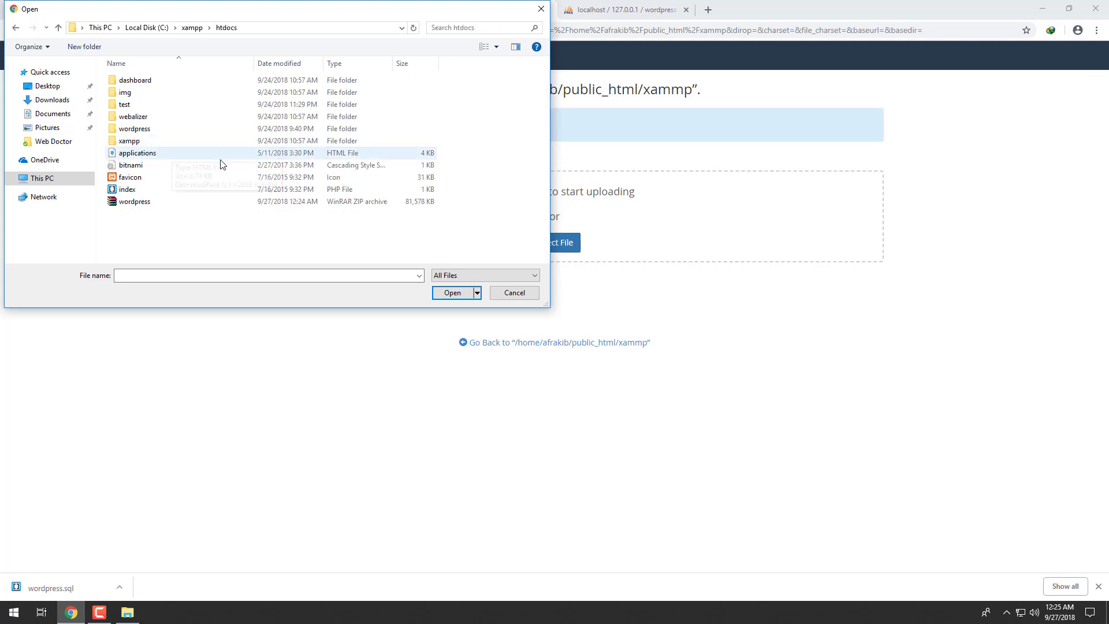
{"action": "double_click", "coordinate": [145, 202]}
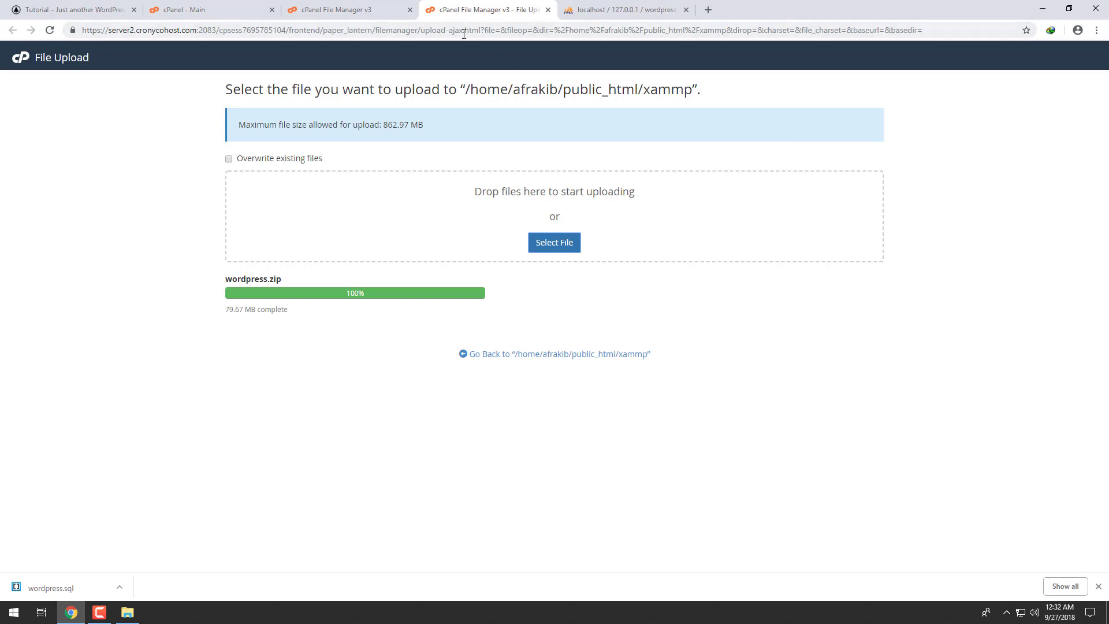
{"action": "left_click", "coordinate": [549, 11]}
{"action": "left_click", "coordinate": [334, 10]}
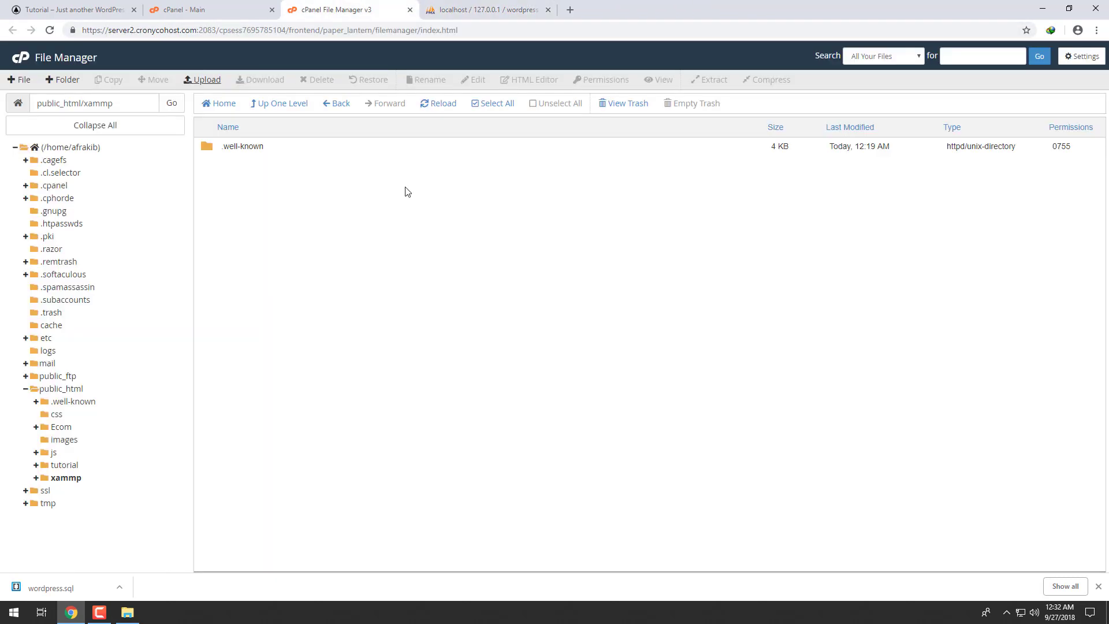
Reload the public_html/xammp listing, extract wordpress.zip into /public_html/xammp and close the extraction results.
{"action": "left_click", "coordinate": [435, 108]}
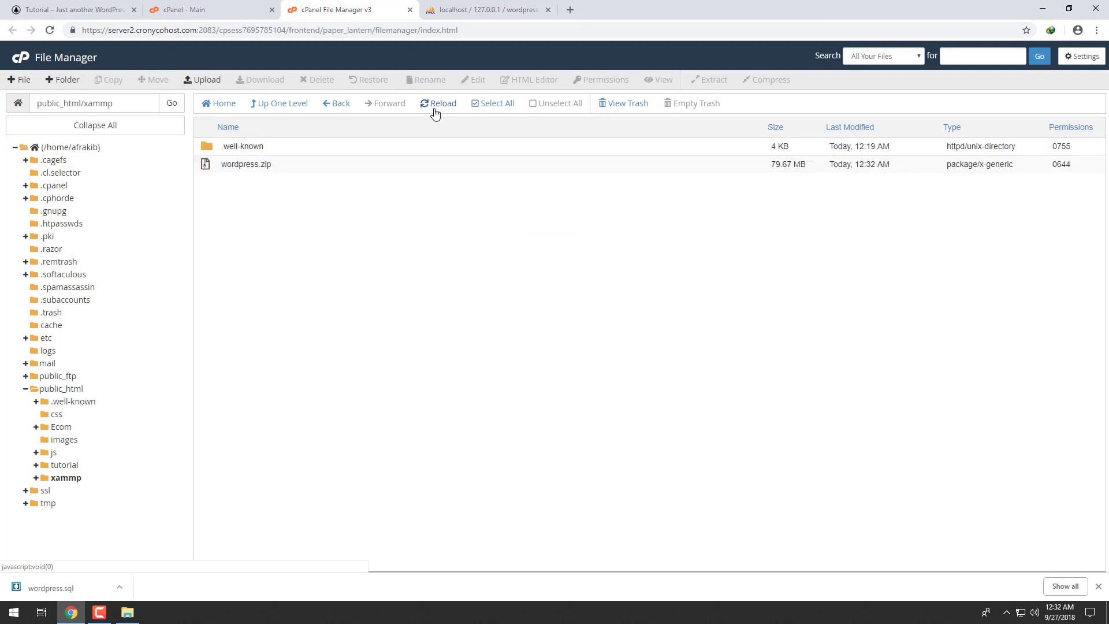
{"action": "left_click", "coordinate": [291, 168]}
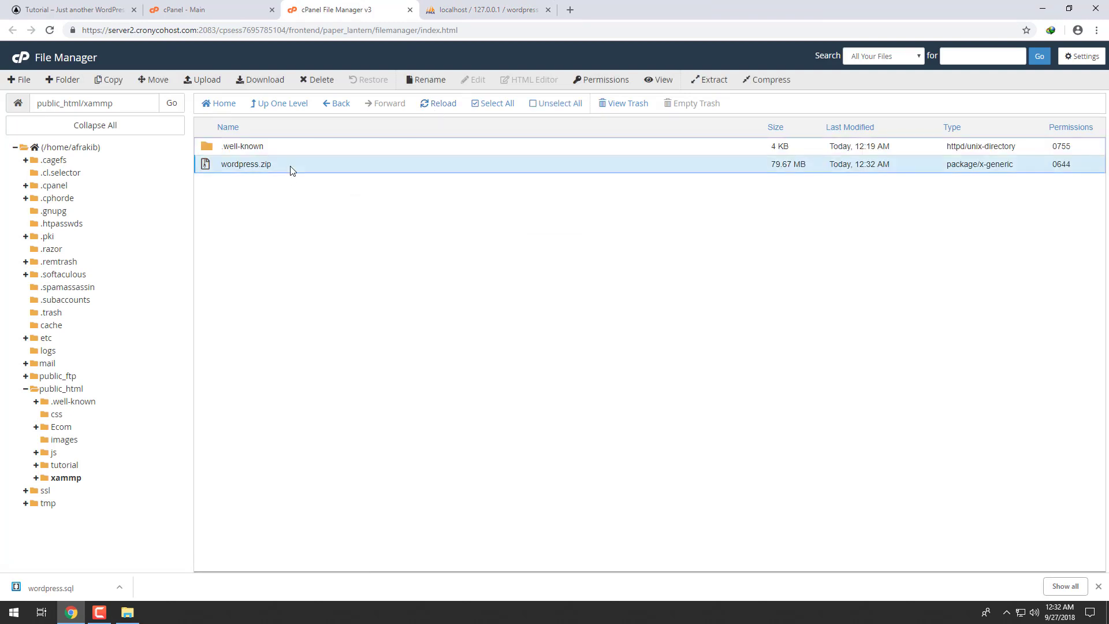
{"action": "right_click", "coordinate": [273, 168]}
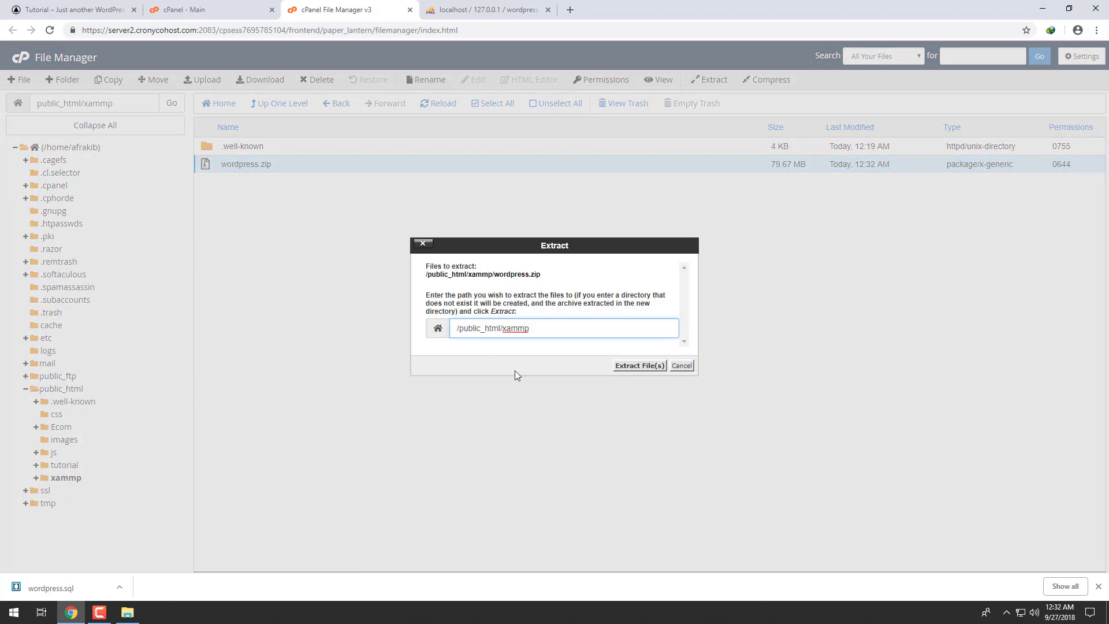
{"action": "left_click", "coordinate": [639, 367]}
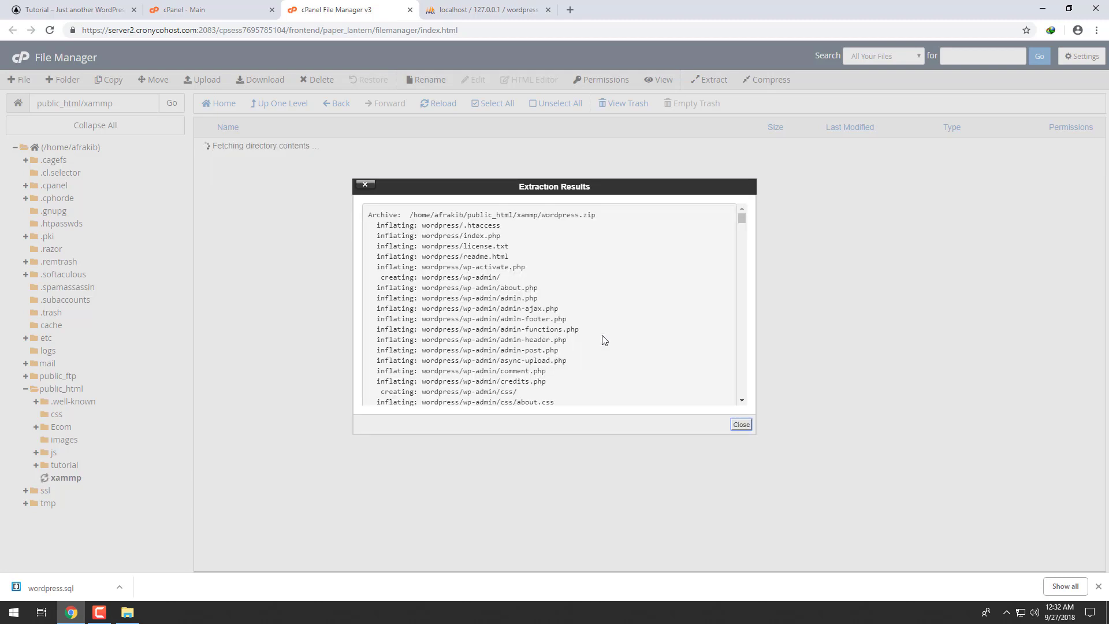
{"action": "scroll", "coordinate": [456, 224], "scroll_direction": "down", "scroll_amount": 10}
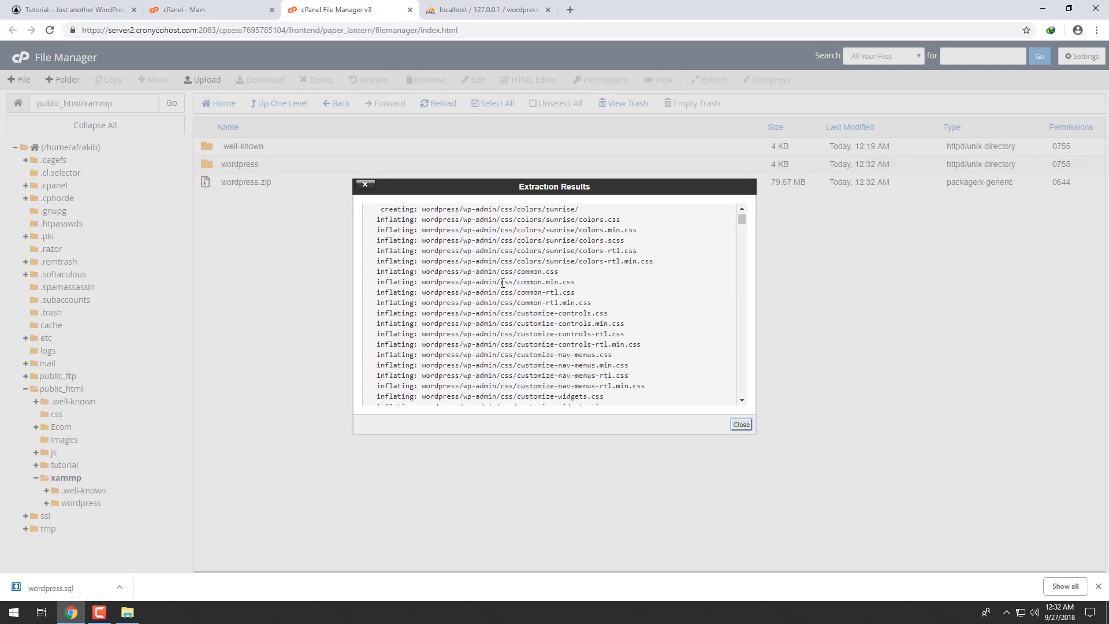
{"action": "left_click", "coordinate": [742, 425]}
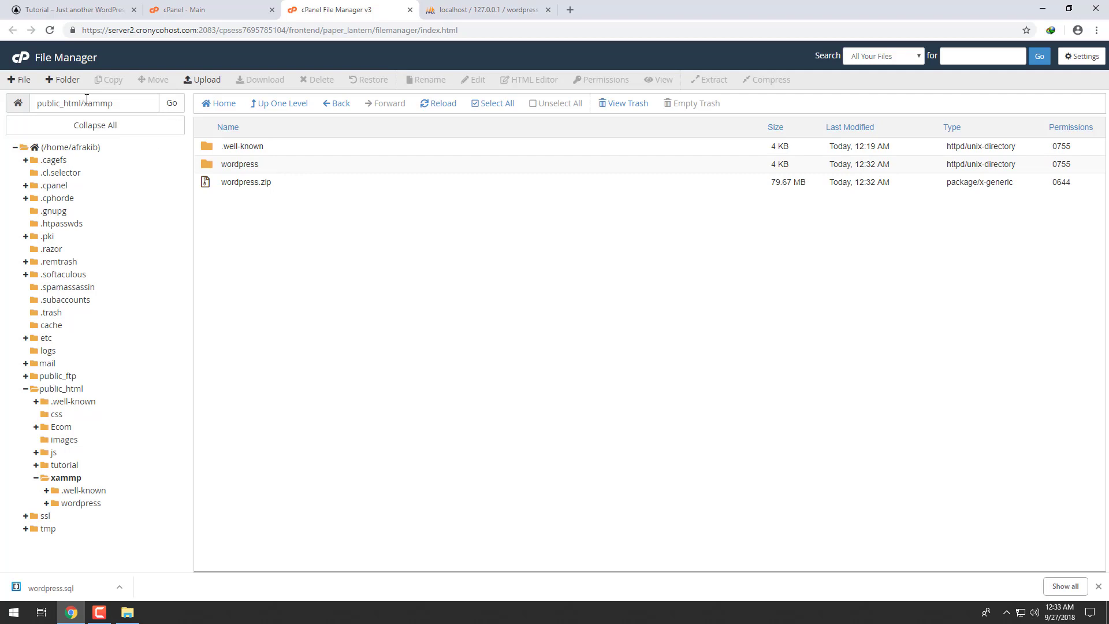
Move all files from the extracted wordpress folder into /public_html/xammp, and return to the xammp folder.
{"action": "left_click", "coordinate": [299, 167]}
{"action": "double_click", "coordinate": [298, 167]}
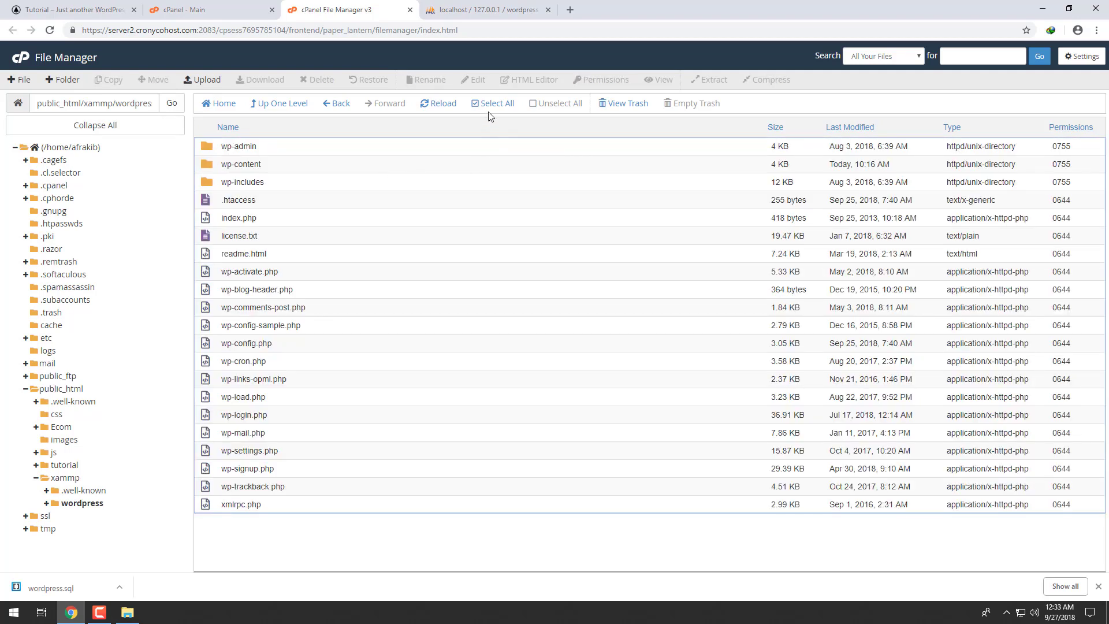
{"action": "left_click", "coordinate": [506, 105]}
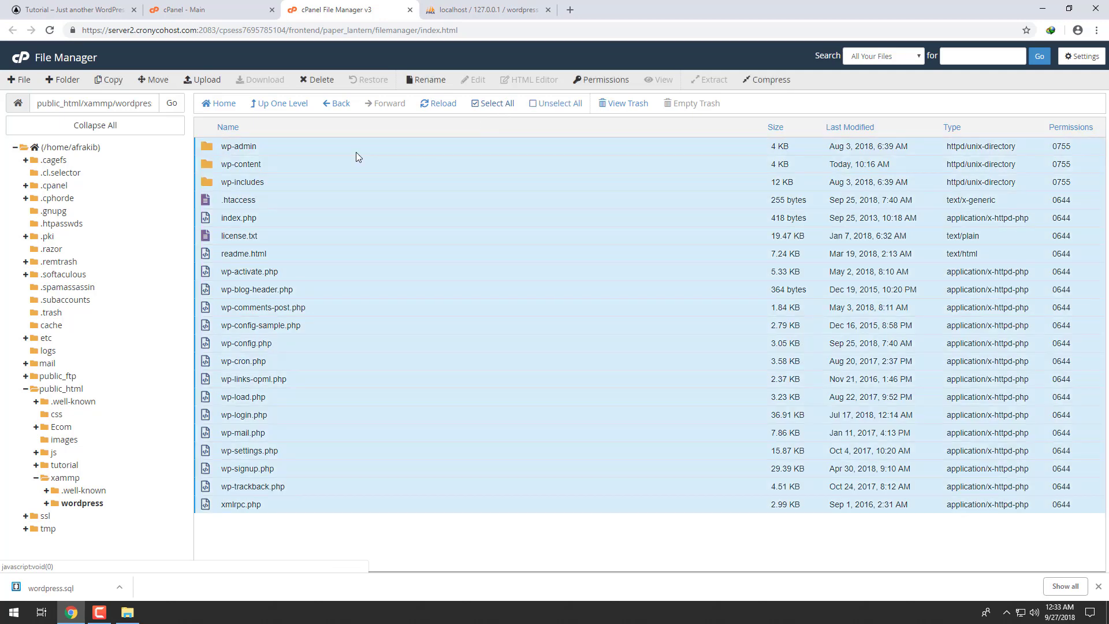
{"action": "left_click", "coordinate": [154, 79]}
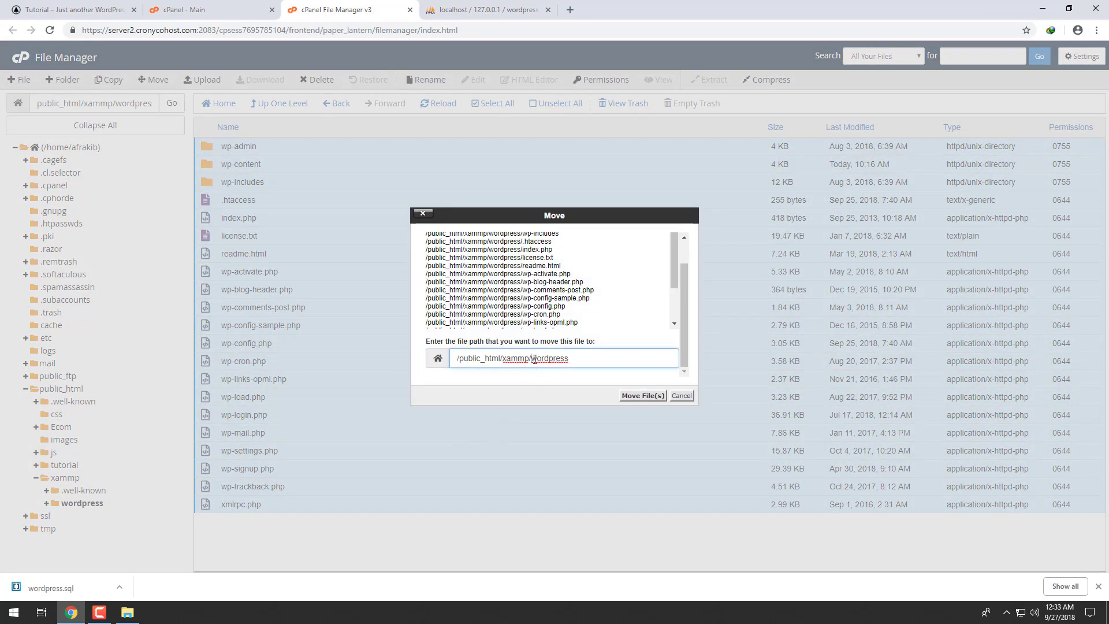
{"action": "left_click_drag", "start_coordinate": [535, 358], "coordinate": [574, 358]}
{"action": "key", "text": "BackSpace"}
{"action": "left_click", "coordinate": [643, 396]}
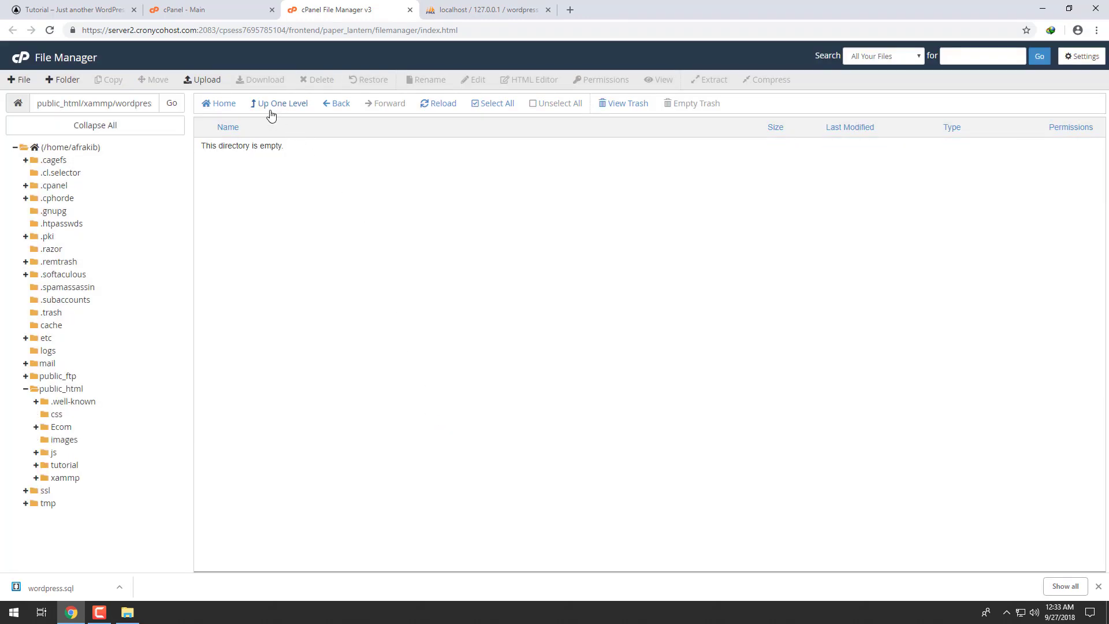
{"action": "left_click", "coordinate": [284, 104]}
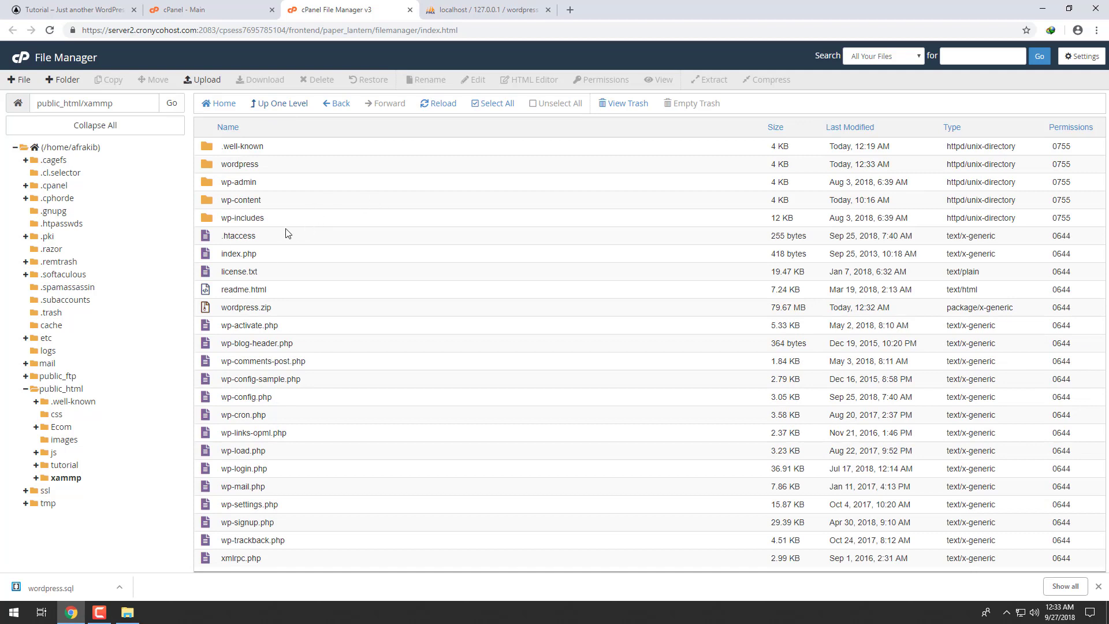
{"action": "left_click_drag", "start_coordinate": [115, 103], "coordinate": [26, 102]}
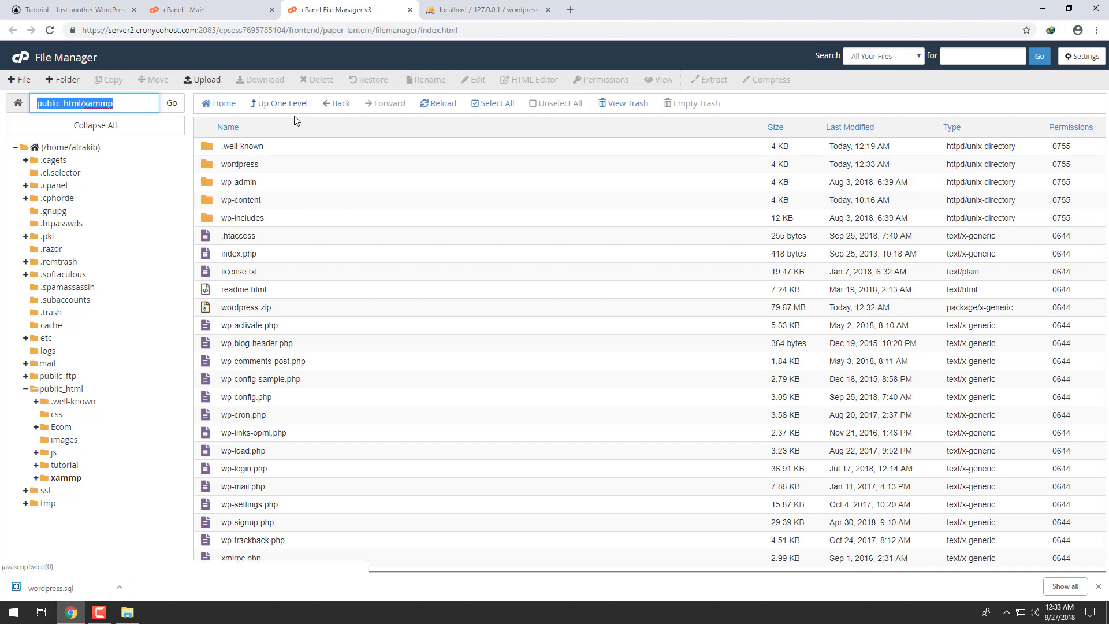
Open xammp.afrakib.com in a new browser tab to check how the live site loads.
{"action": "left_click", "coordinate": [570, 10]}
{"action": "type", "text": "xam"}
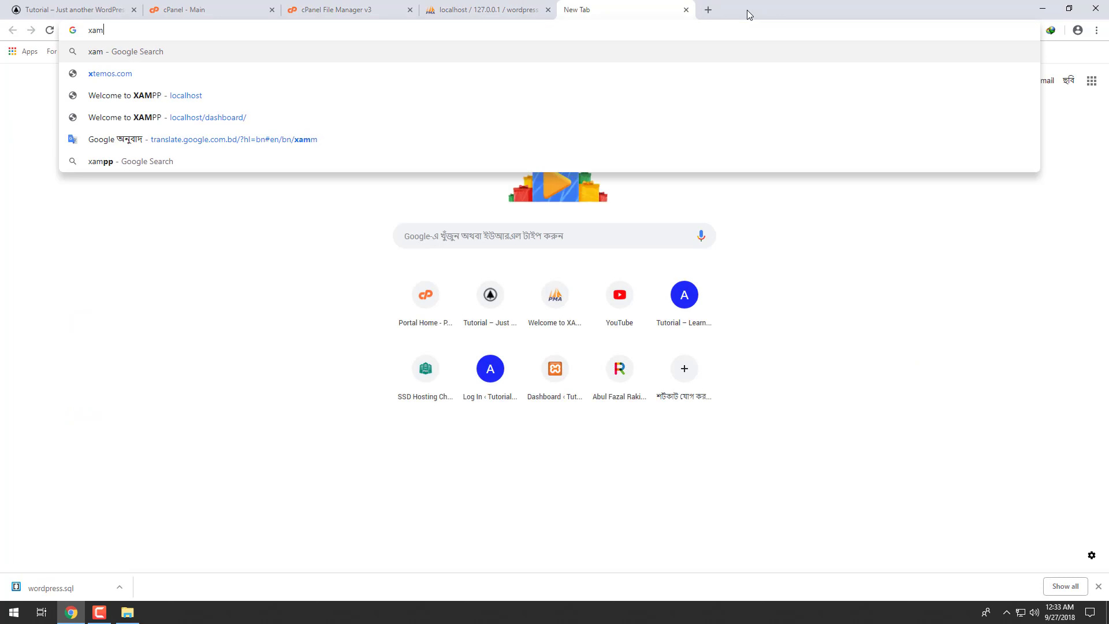
{"action": "type", "text": "mp."}
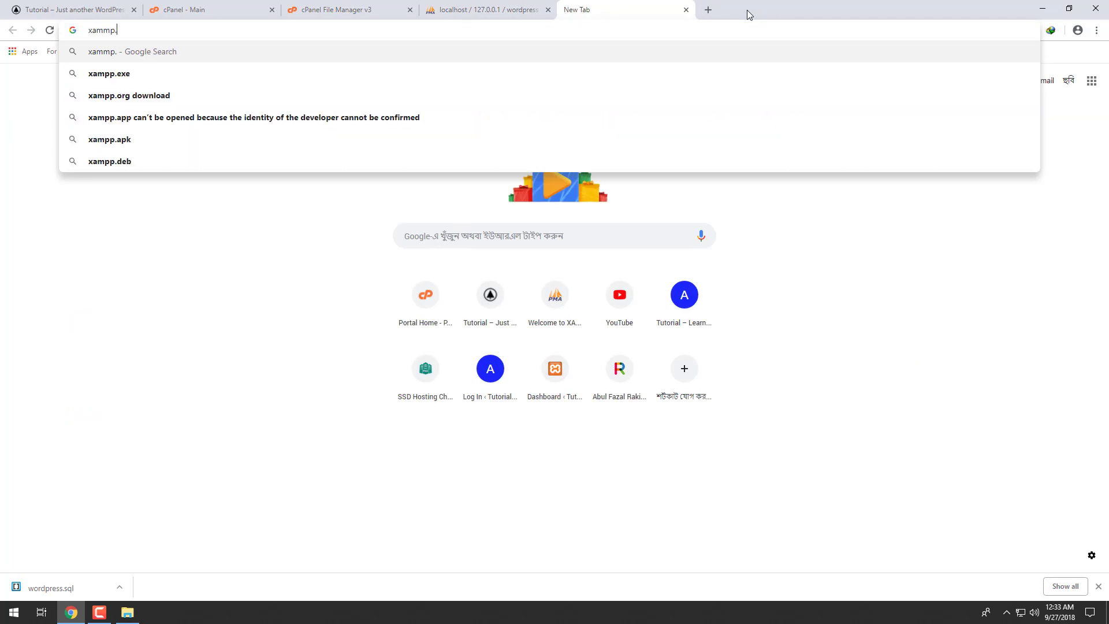
{"action": "type", "text": "afrakib.com"}
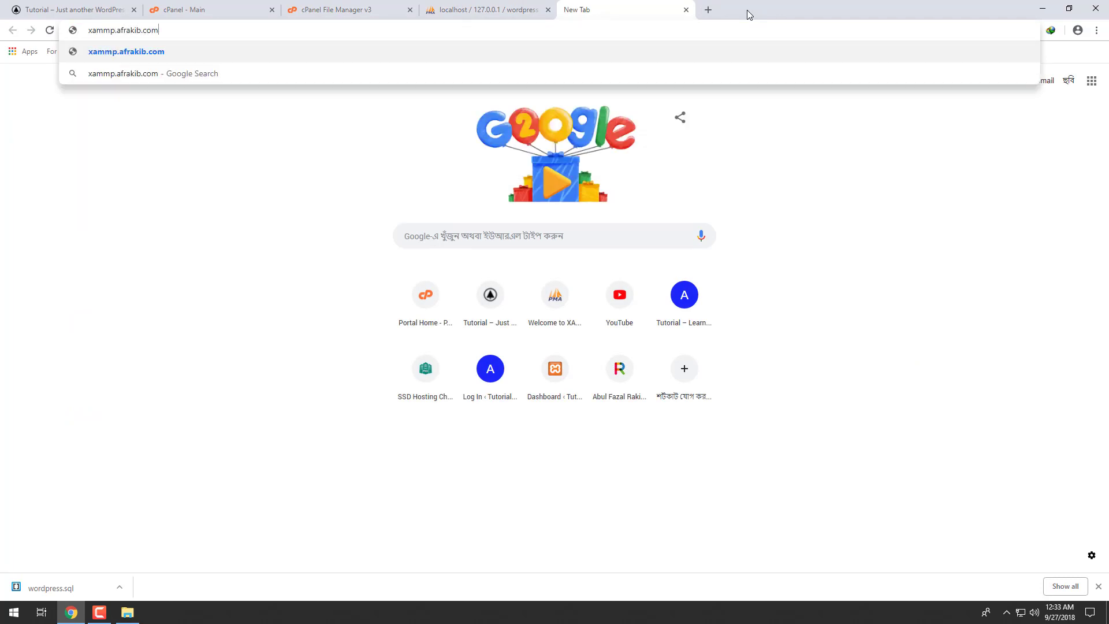
{"action": "key", "text": "Return"}
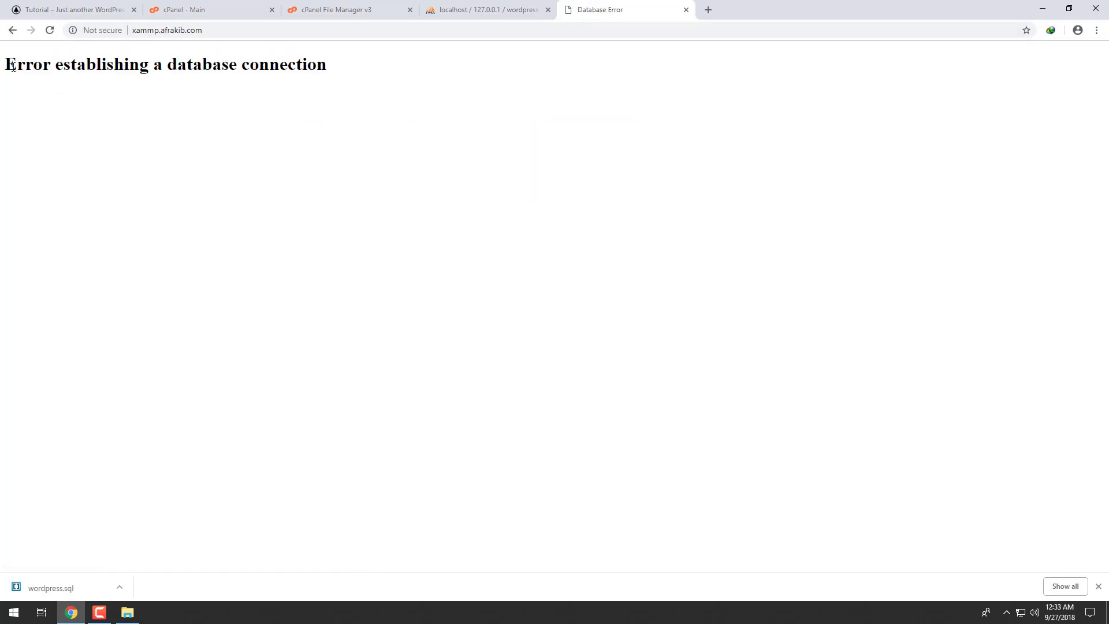
{"action": "left_click_drag", "start_coordinate": [10, 63], "coordinate": [330, 69]}
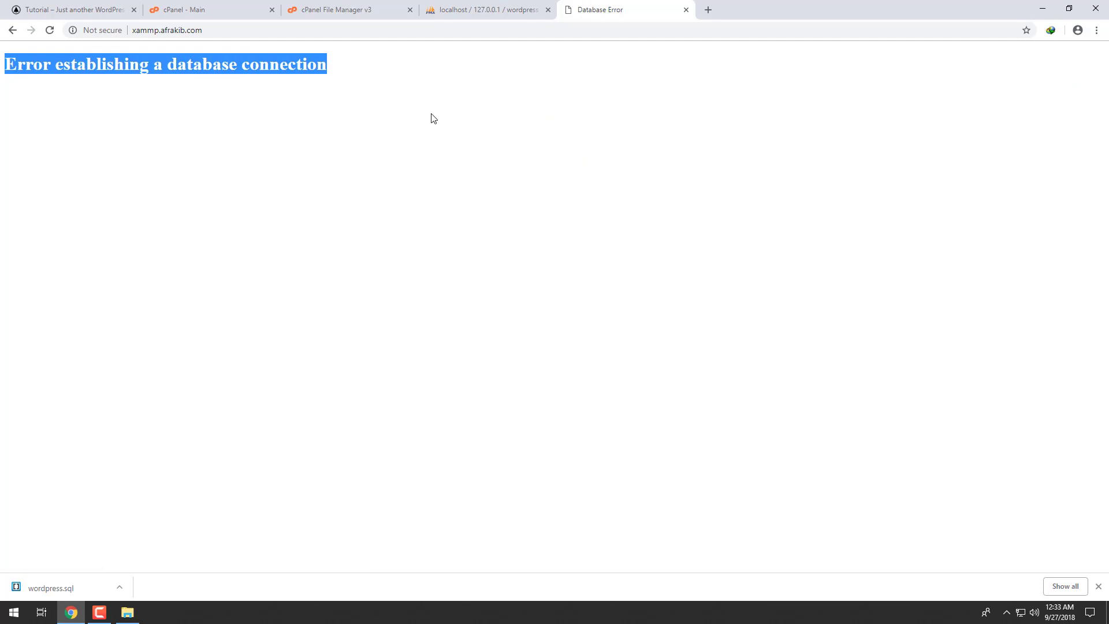
Return to the cPanel main page and create a new database named wordpress with the MySQL Database Wizard.
{"action": "left_click", "coordinate": [212, 9]}
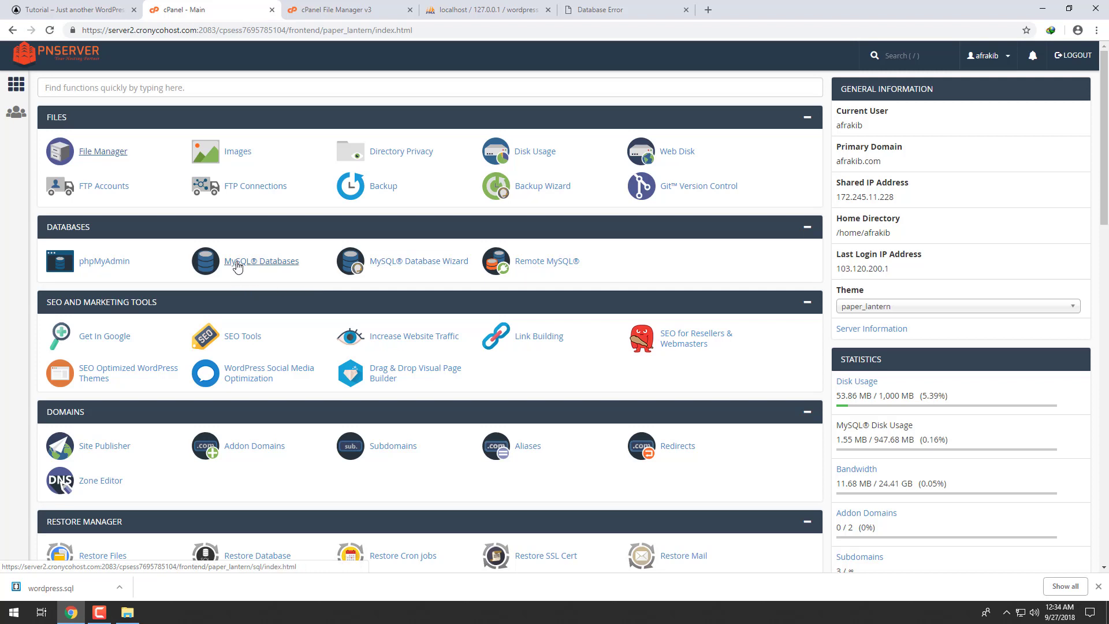
{"action": "left_click", "coordinate": [415, 266]}
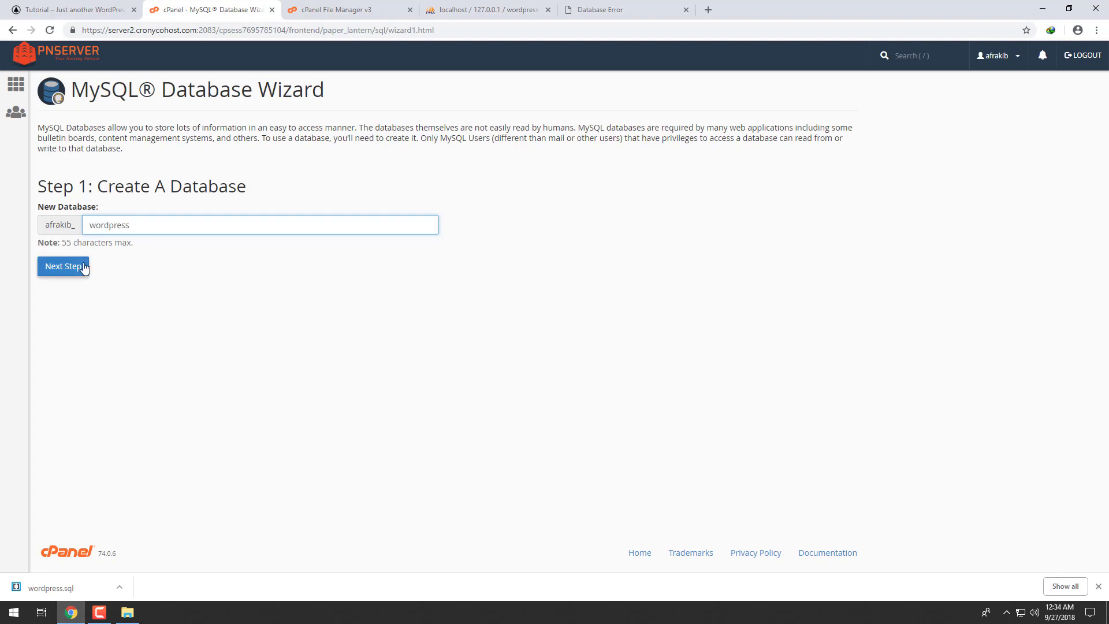
{"action": "left_click", "coordinate": [60, 269]}
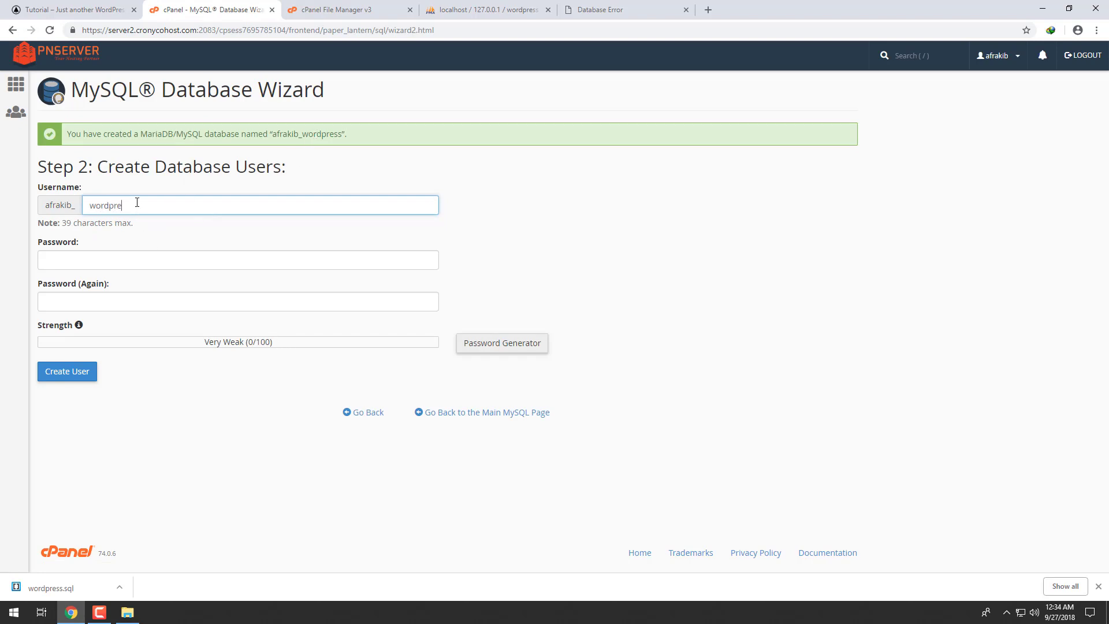
Create the database user wordpress with a generated password, copying that password and confirming it is stored safely.
{"action": "left_click", "coordinate": [491, 344]}
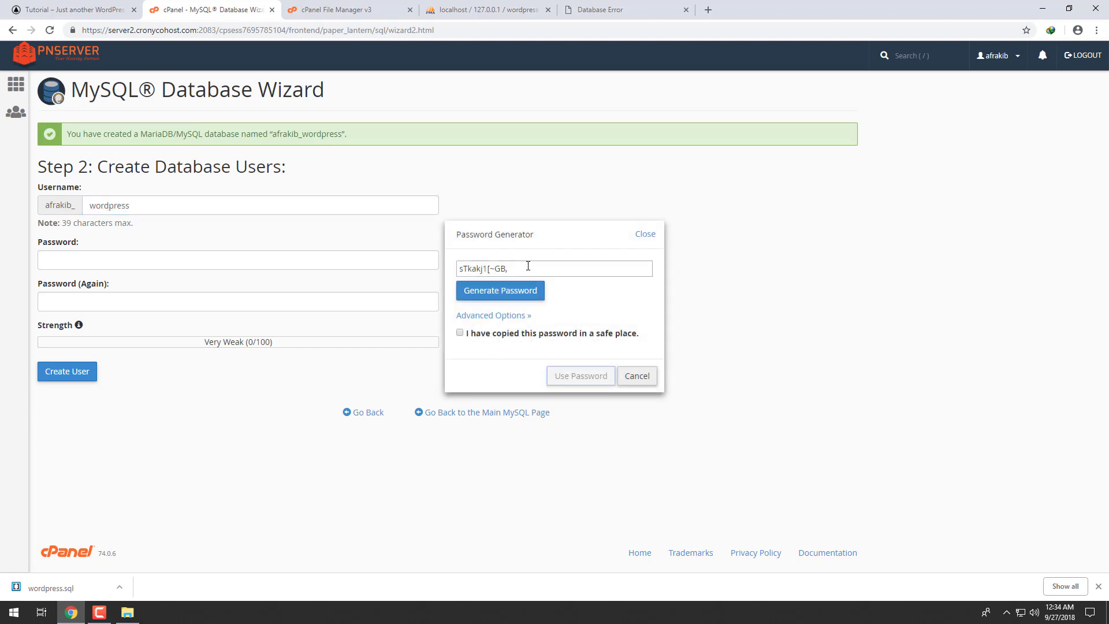
{"action": "left_click", "coordinate": [528, 267]}
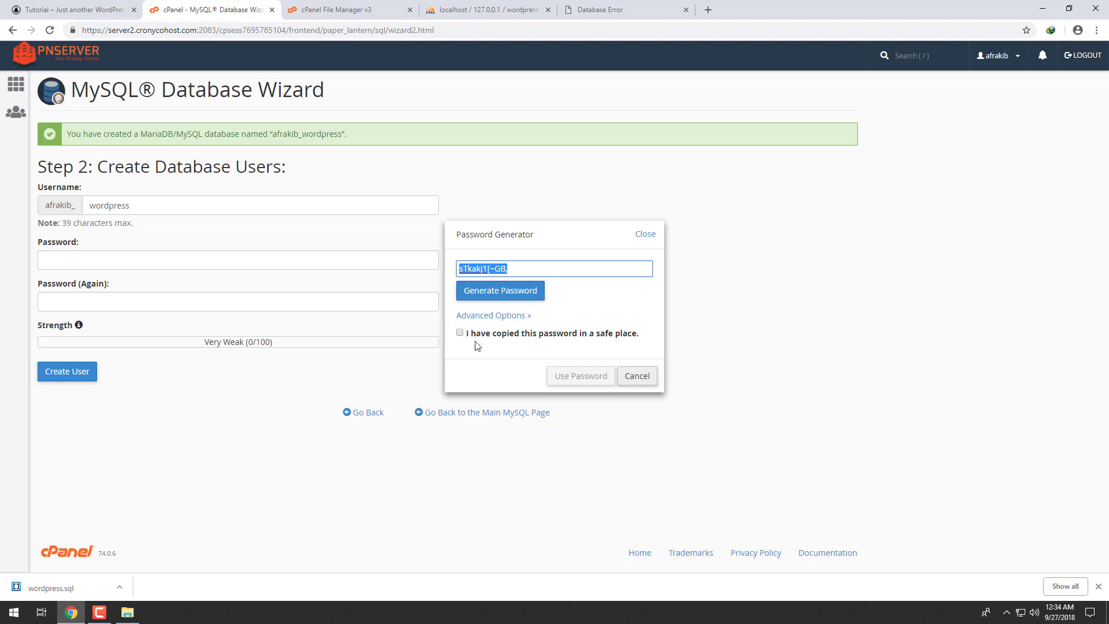
{"action": "left_click", "coordinate": [460, 334]}
{"action": "left_click", "coordinate": [460, 334]}
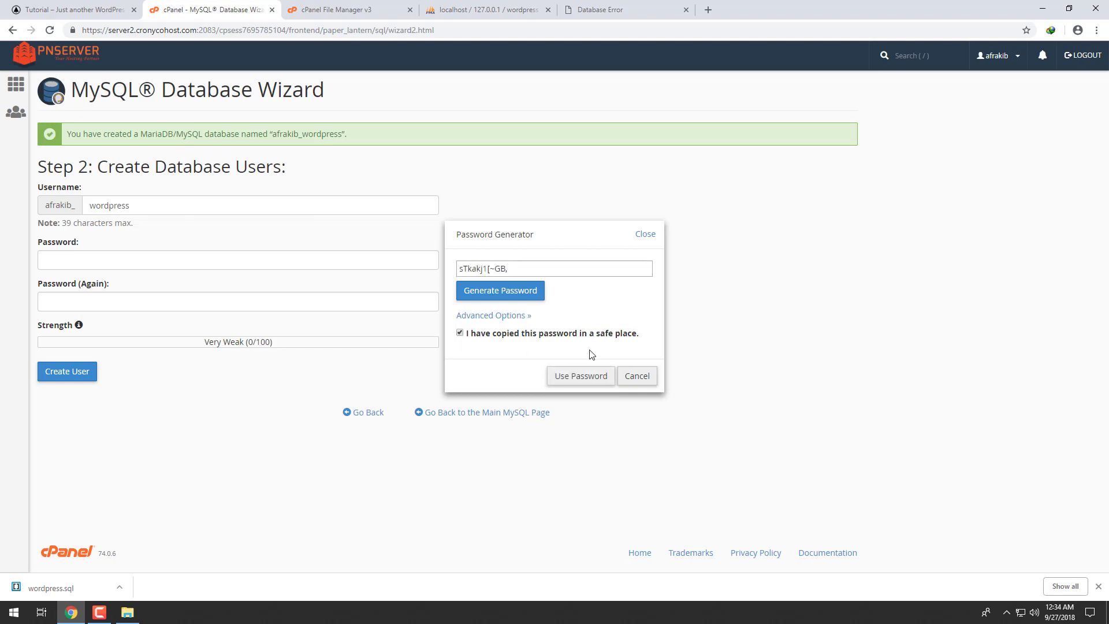
{"action": "left_click", "coordinate": [582, 376]}
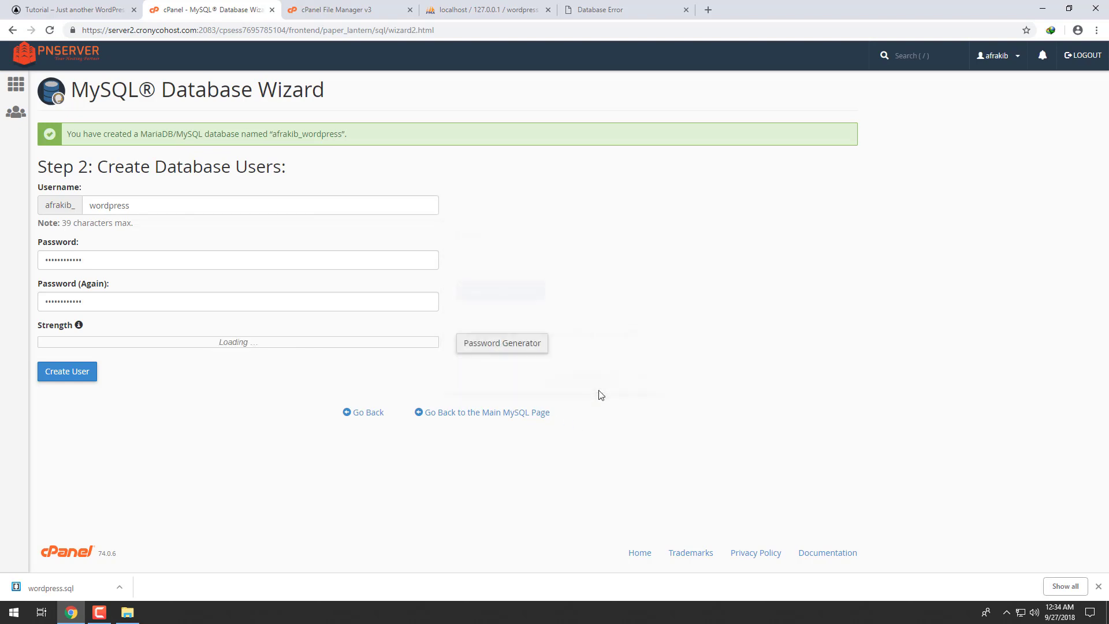
{"action": "left_click", "coordinate": [68, 372]}
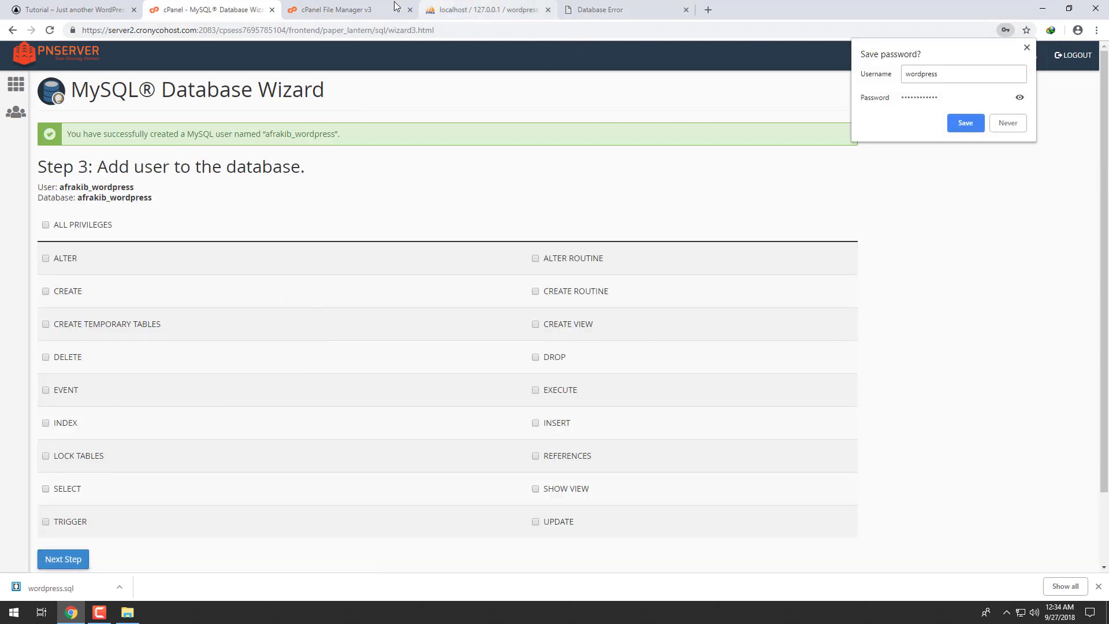
Open wp-config.php from public_html/xammp in the File Manager editor and paste the generated database password into DB_PASSWORD.
{"action": "left_click", "coordinate": [328, 11]}
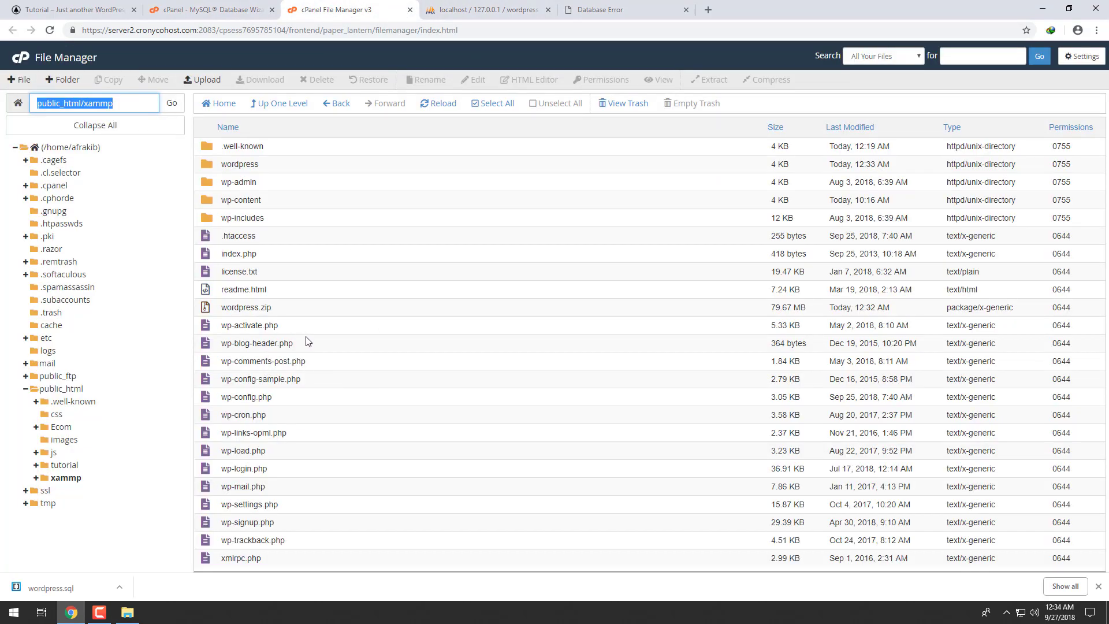
{"action": "left_click", "coordinate": [285, 401]}
{"action": "left_click", "coordinate": [284, 400]}
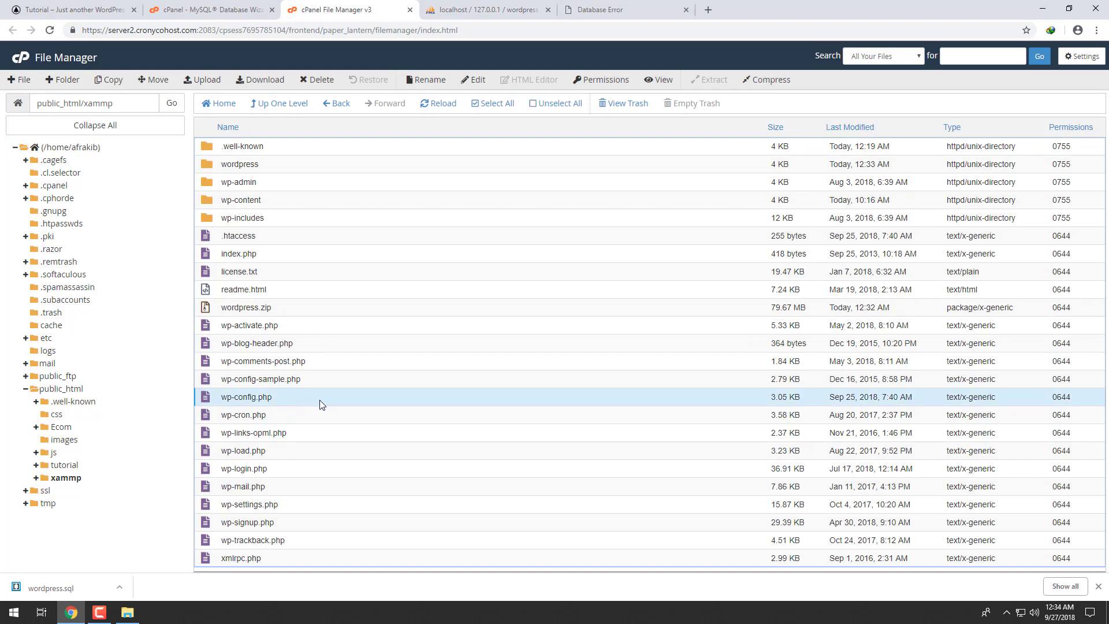
{"action": "right_click", "coordinate": [283, 396]}
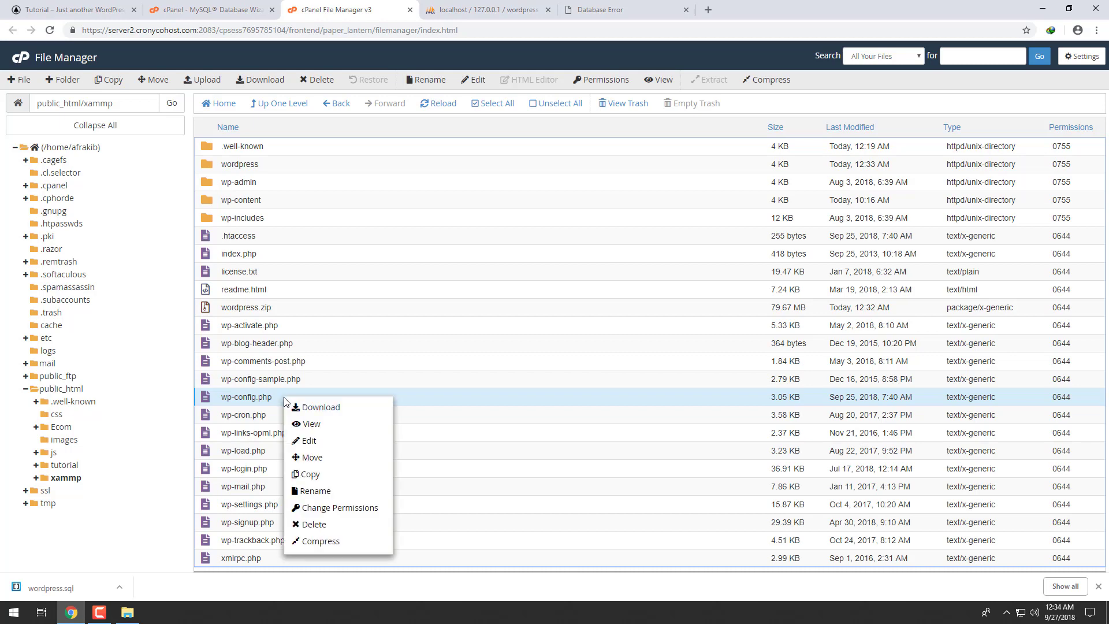
{"action": "left_click", "coordinate": [316, 441]}
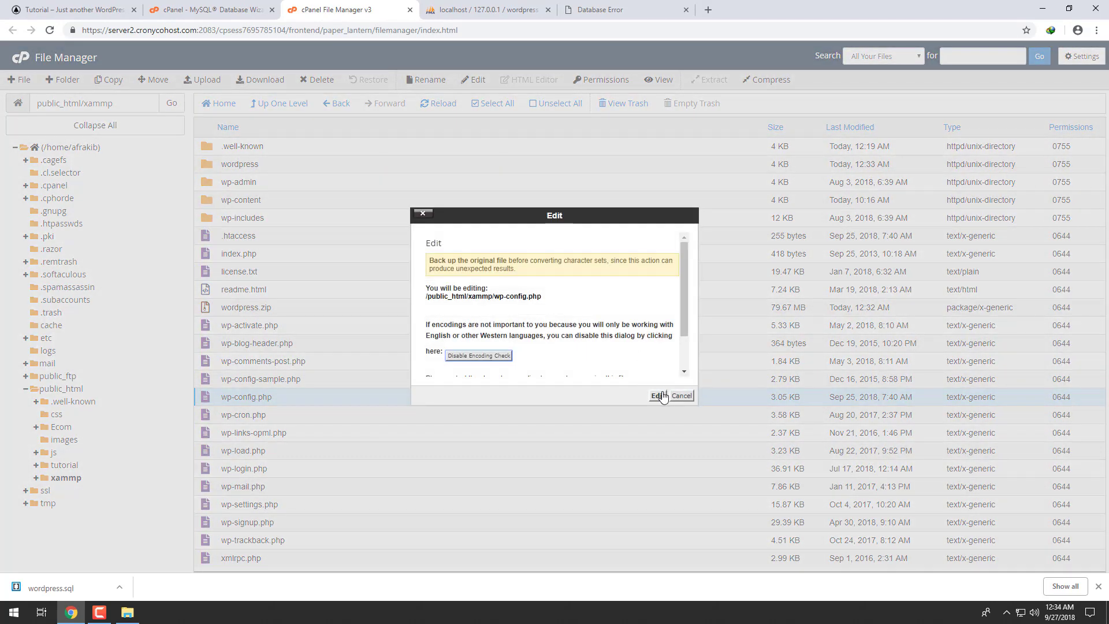
{"action": "left_click", "coordinate": [661, 396]}
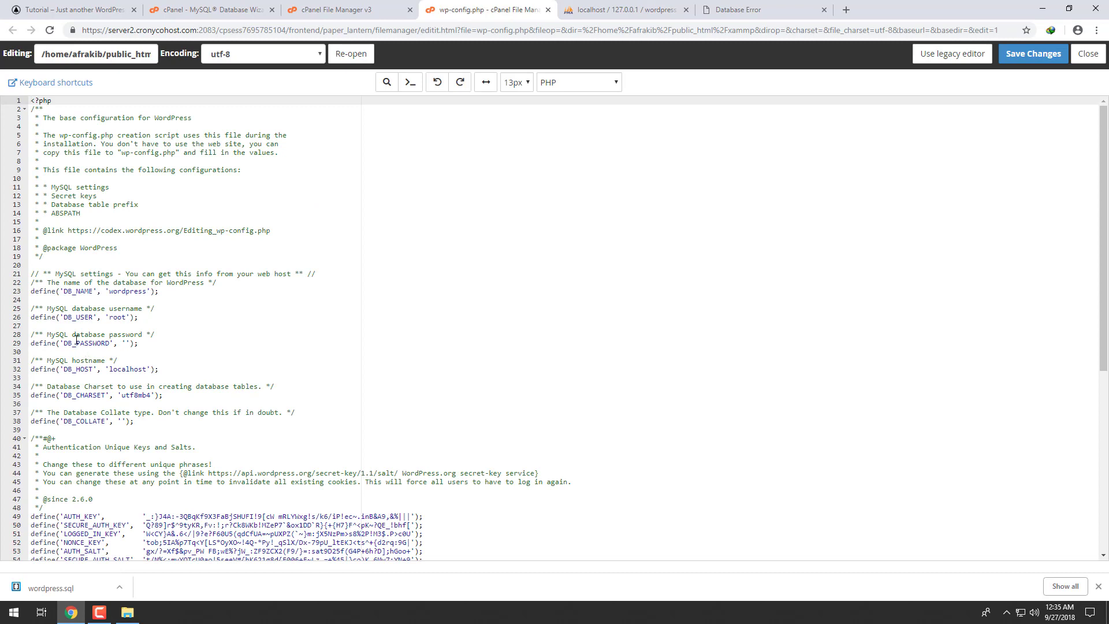
{"action": "left_click", "coordinate": [127, 342]}
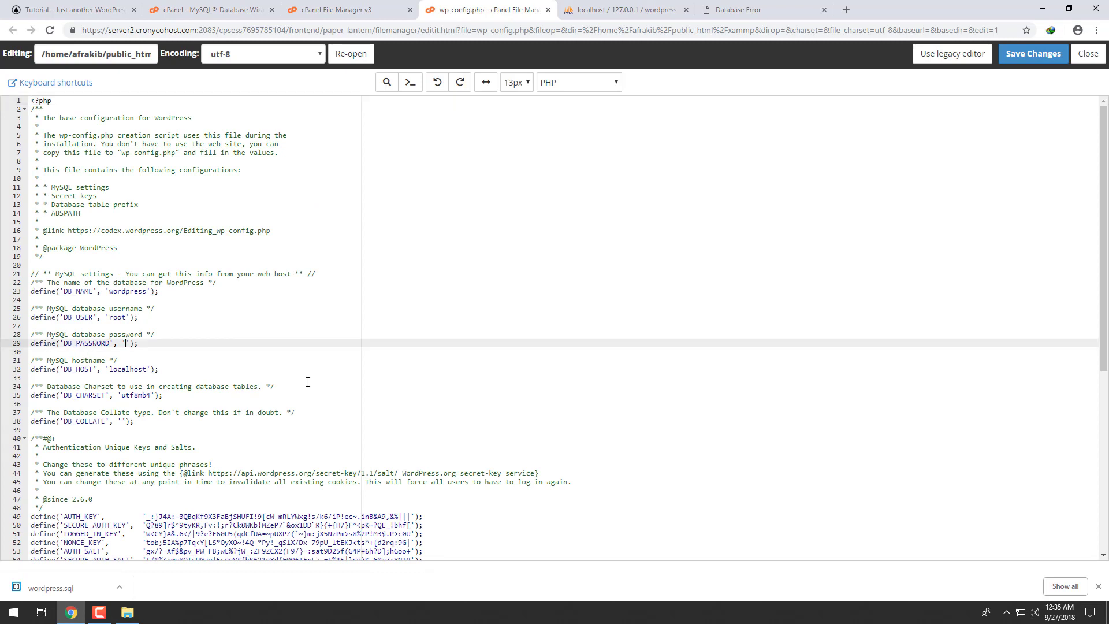
{"action": "key", "text": "ctrl+v"}
{"action": "left_click", "coordinate": [249, 10]}
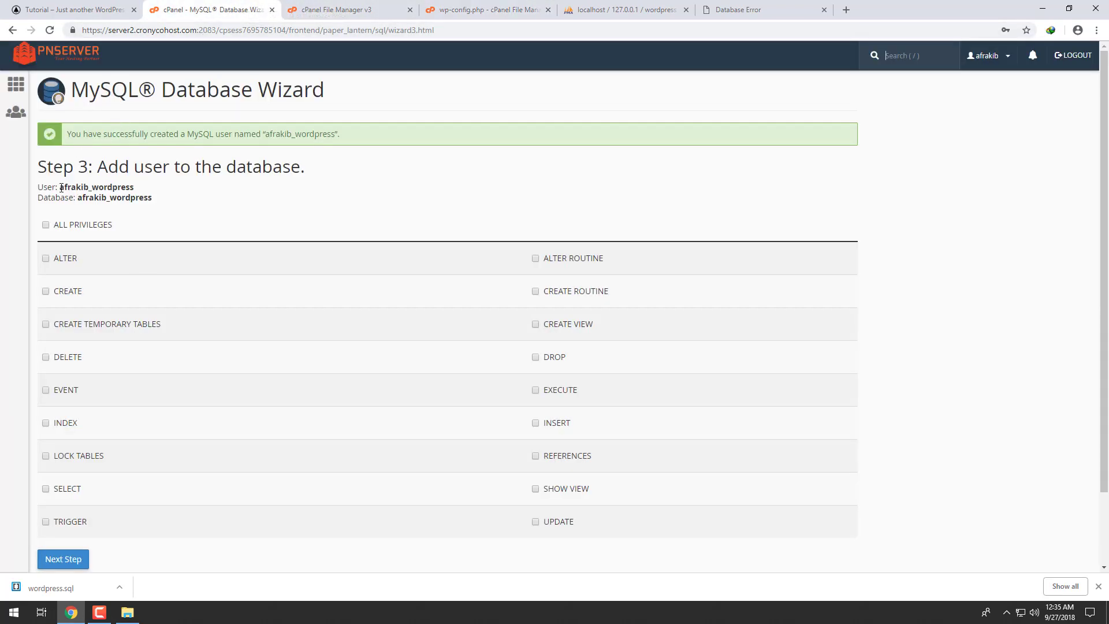
{"action": "left_click_drag", "start_coordinate": [60, 188], "coordinate": [139, 189]}
{"action": "key", "text": "ctrl+c"}
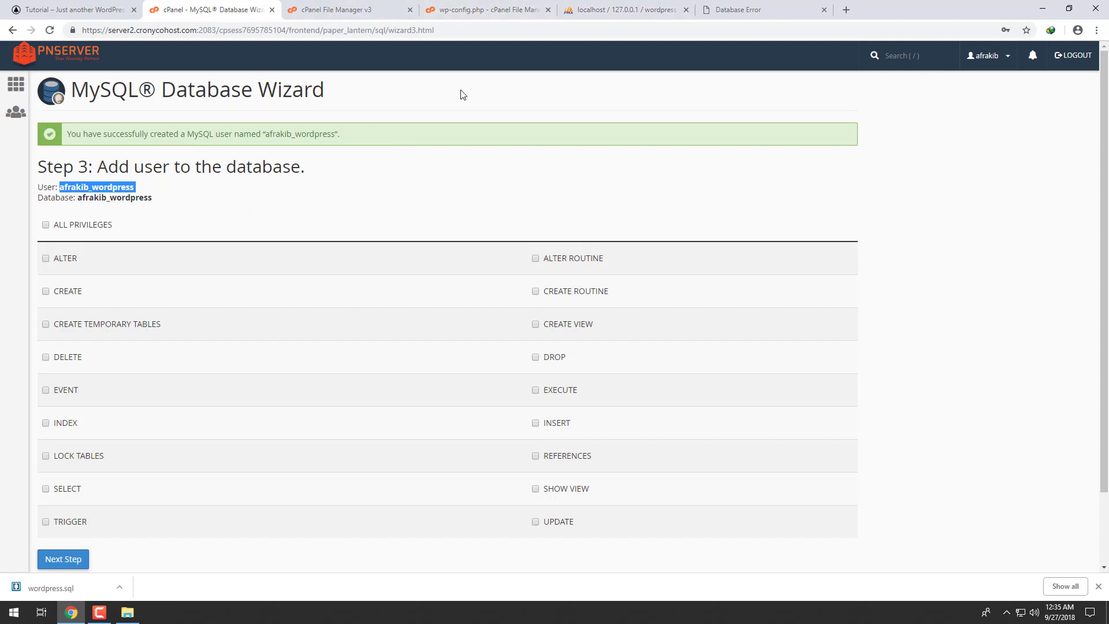
{"action": "left_click", "coordinate": [491, 10]}
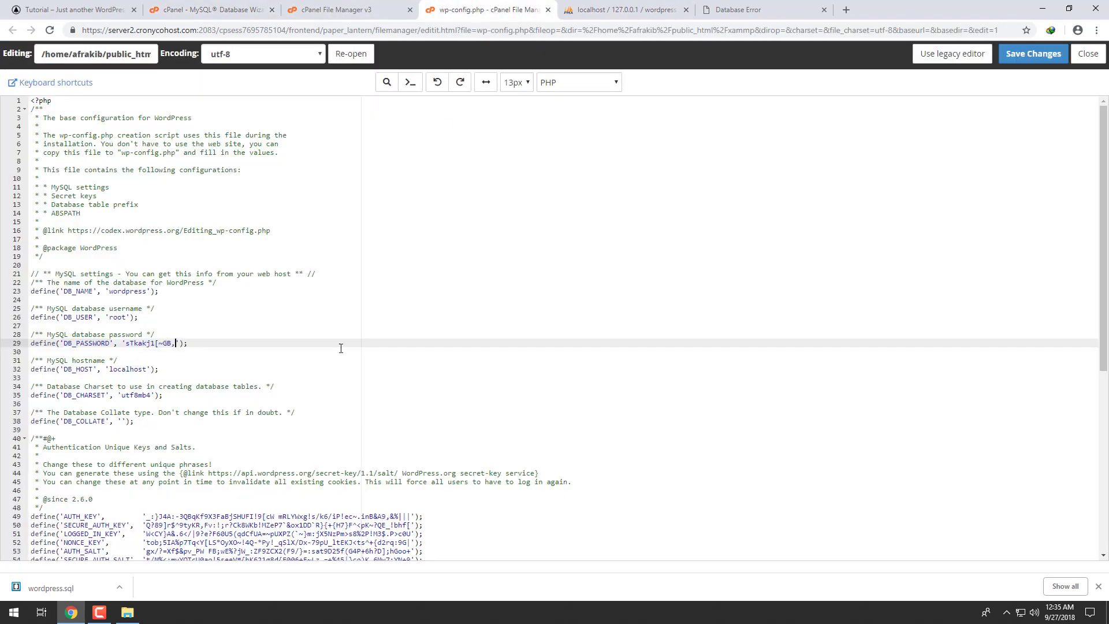
{"action": "double_click", "coordinate": [123, 291]}
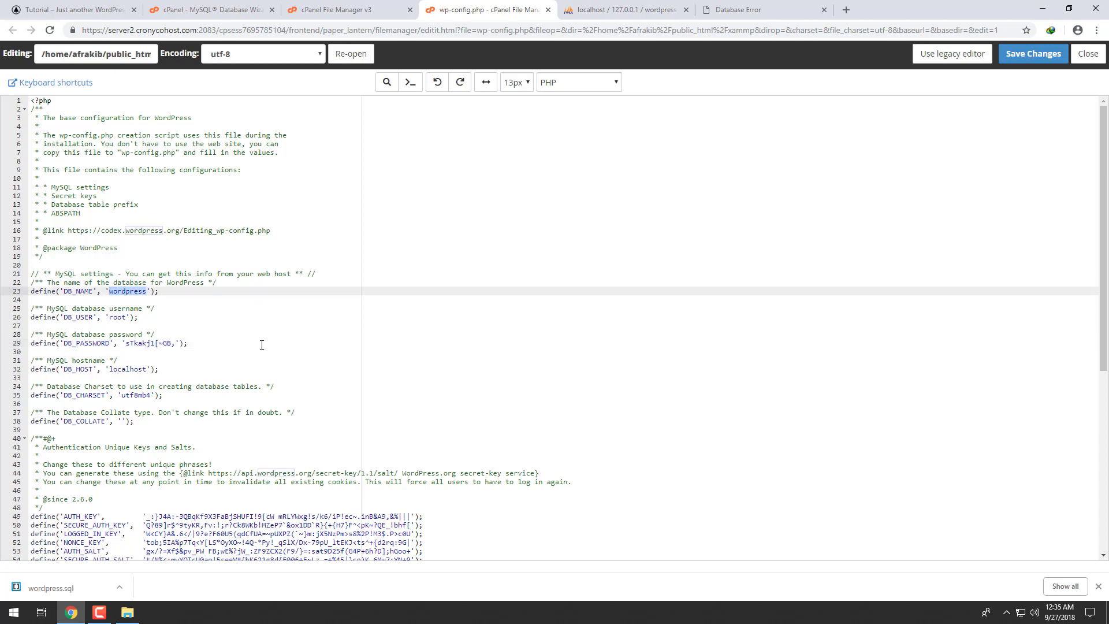
{"action": "key", "text": "ctrl+v"}
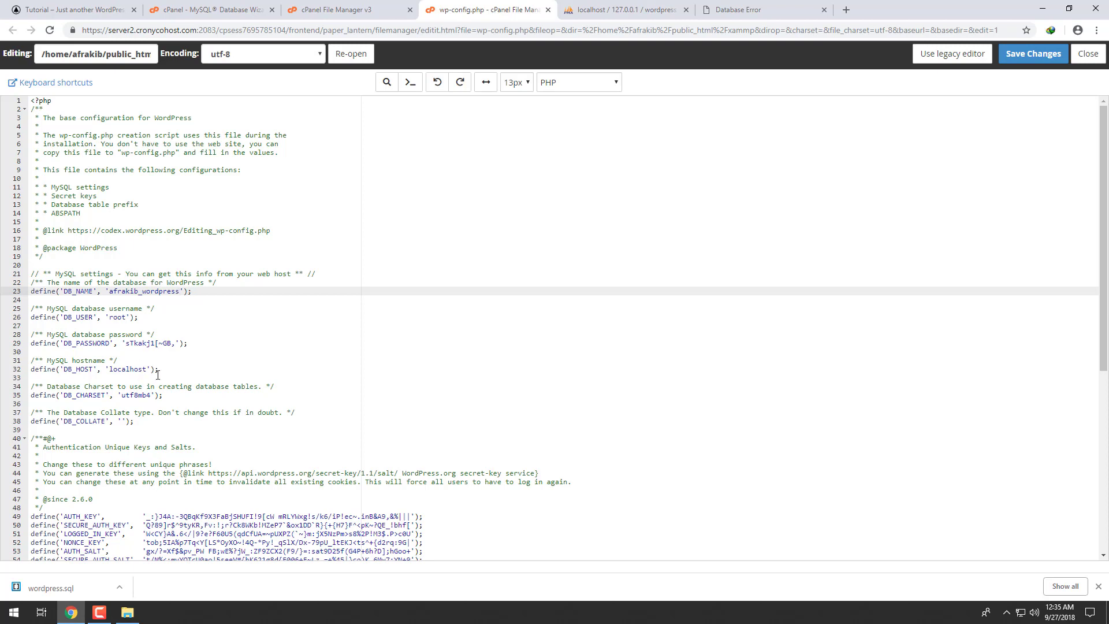
{"action": "double_click", "coordinate": [117, 318]}
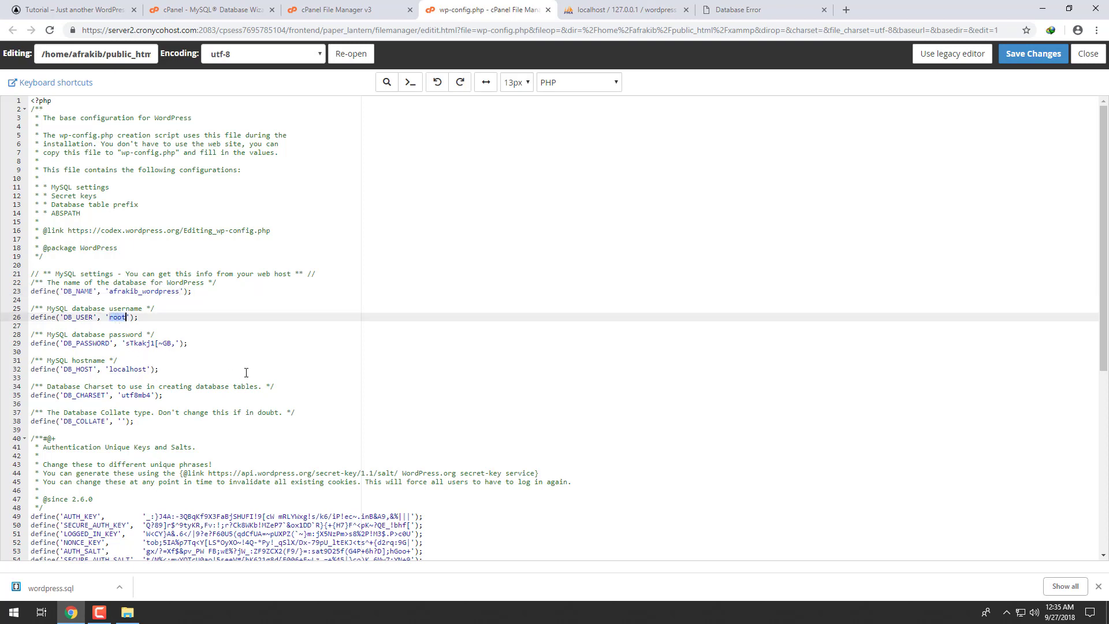
{"action": "key", "text": "ctrl+v"}
{"action": "left_click", "coordinate": [1035, 54]}
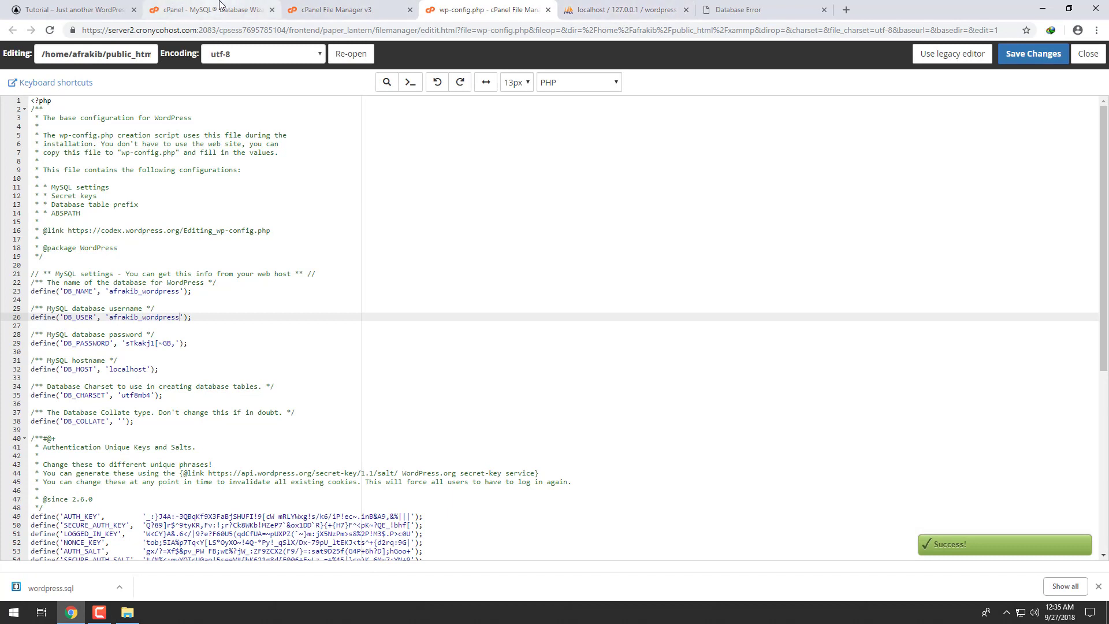
Grant the user afrakib_wordpress all privileges on the afrakib_wordpress database and complete the MySQL Database Wizard.
{"action": "left_click", "coordinate": [203, 10]}
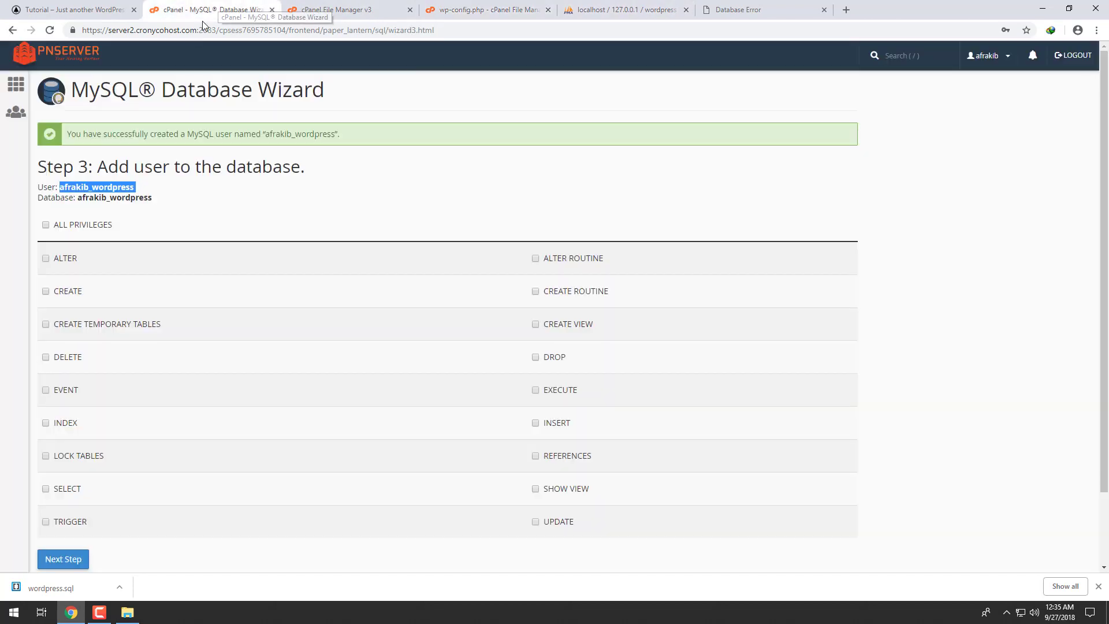
{"action": "left_click", "coordinate": [48, 226]}
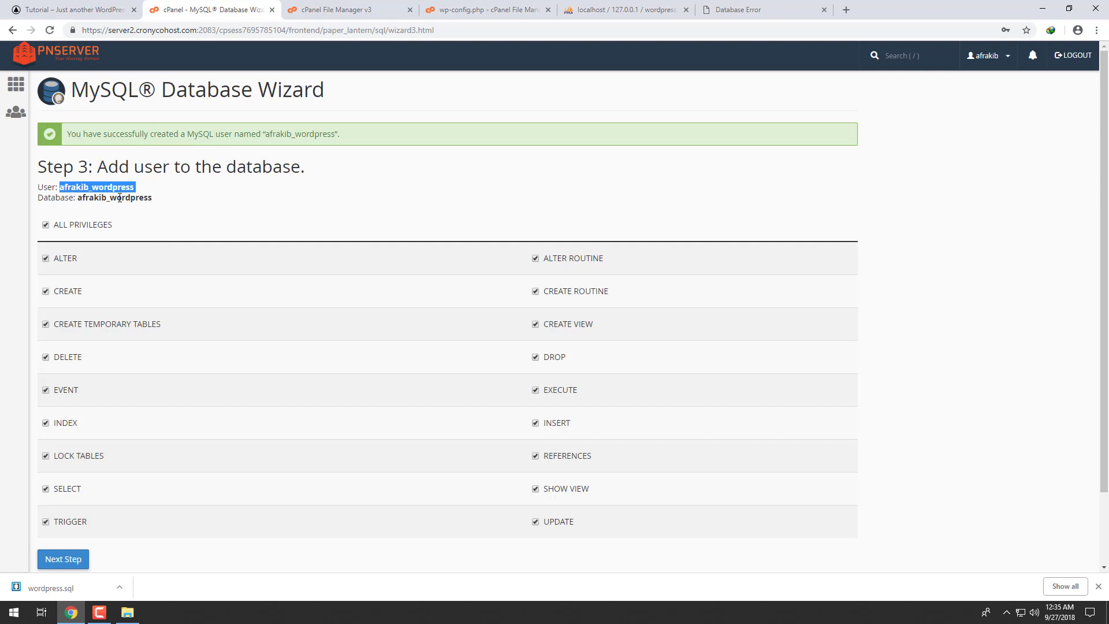
{"action": "left_click", "coordinate": [177, 204]}
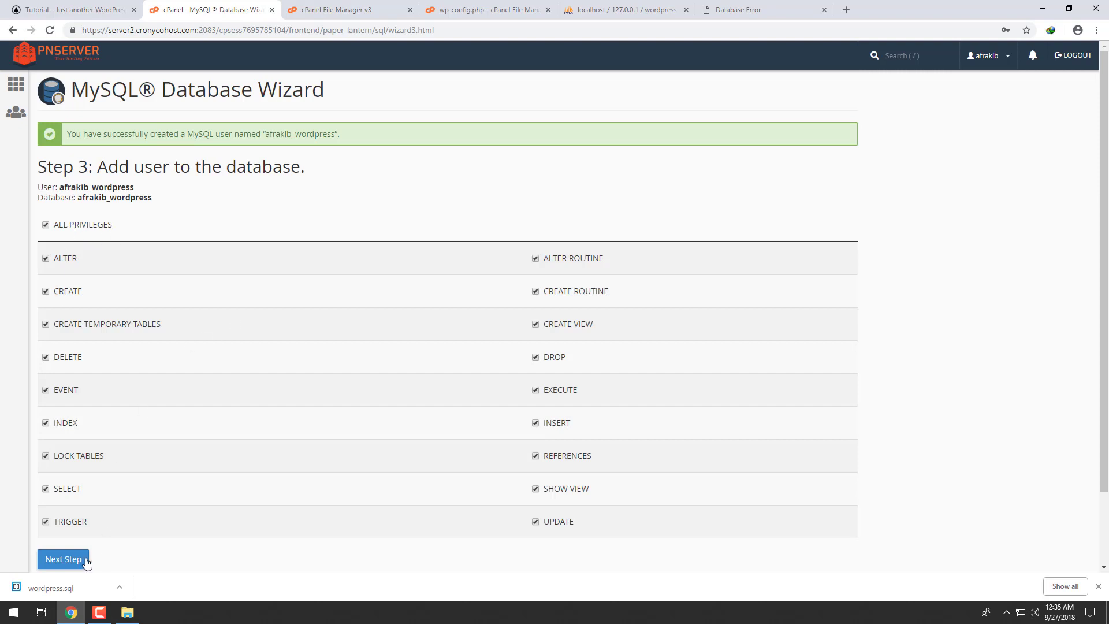
{"action": "left_click", "coordinate": [59, 560]}
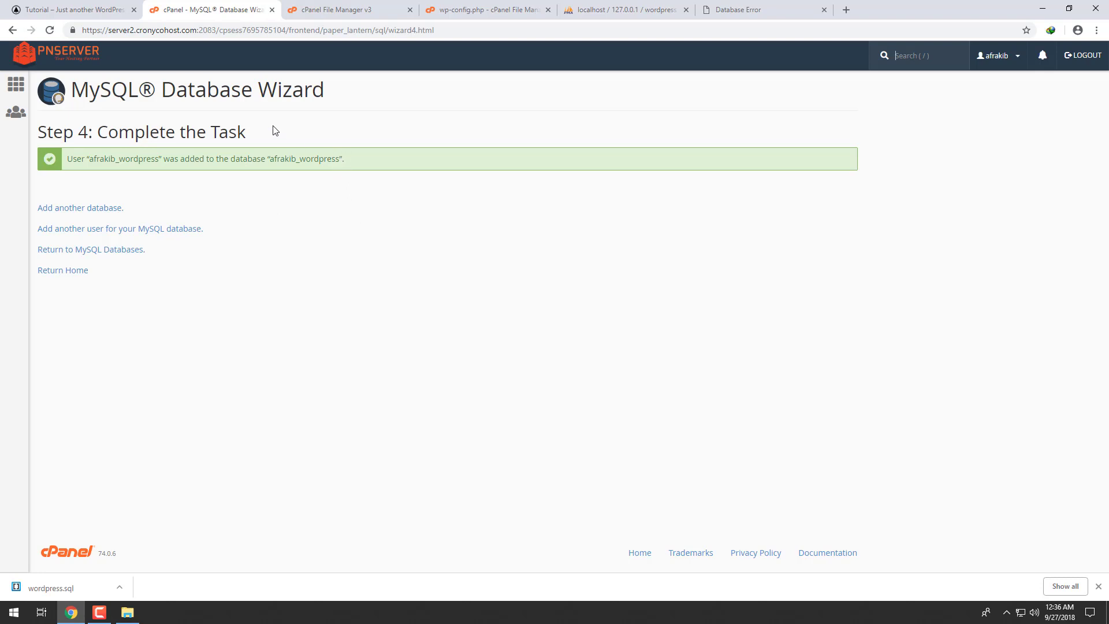
Open the hosting account's phpMyAdmin from the cPanel main page, select the afrakib_wordpress database, and compare it with the local wordpress database.
{"action": "left_click", "coordinate": [24, 60]}
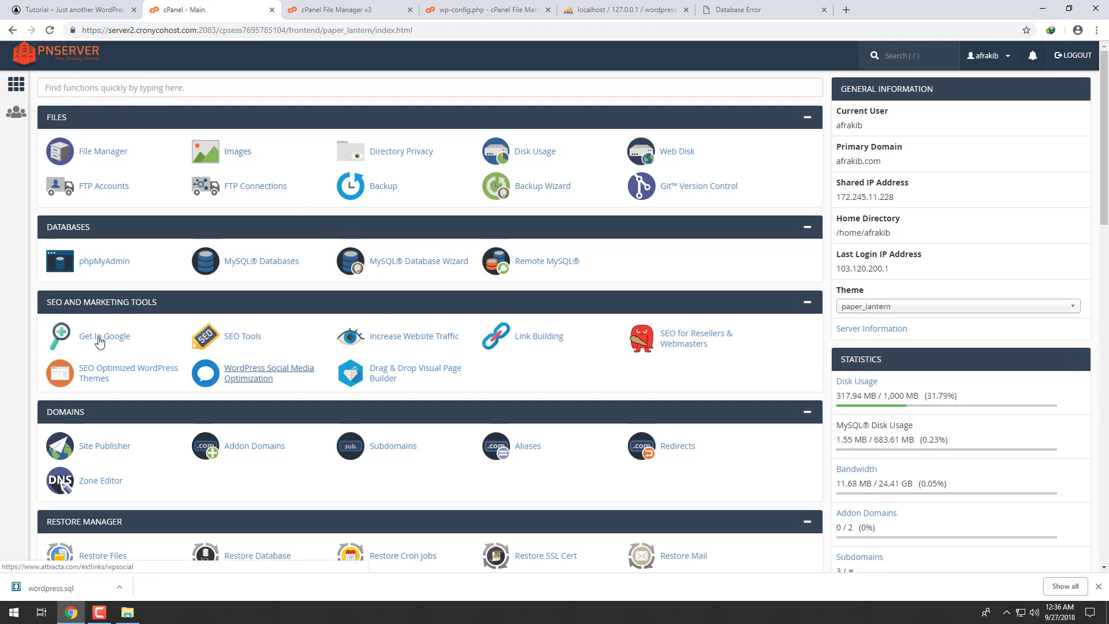
{"action": "left_click", "coordinate": [102, 263]}
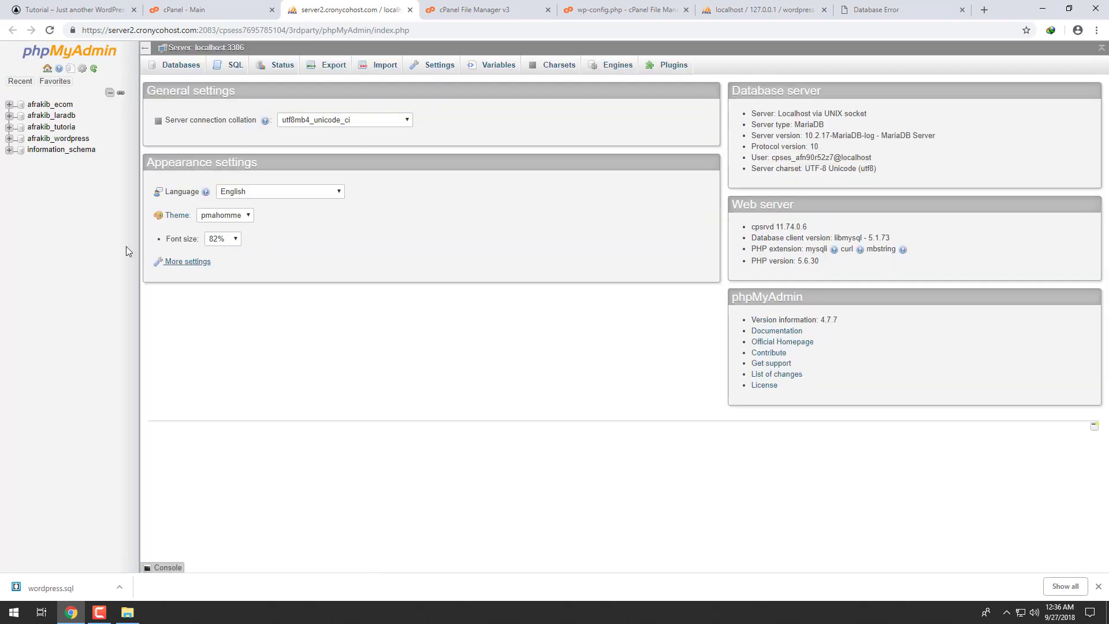
{"action": "left_click", "coordinate": [65, 140]}
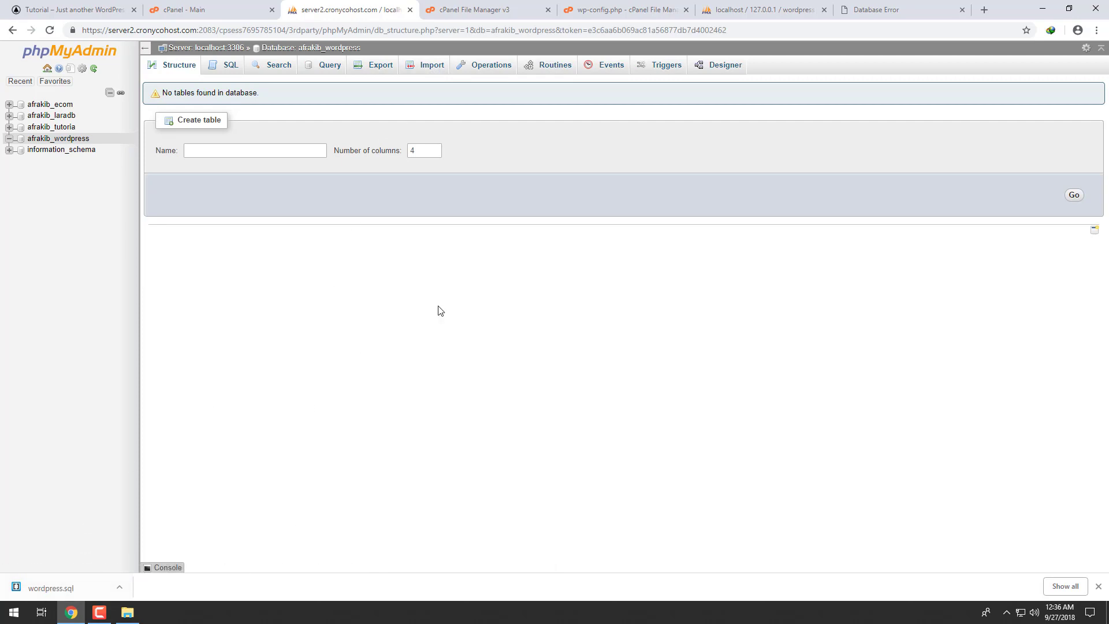
{"action": "left_click", "coordinate": [757, 10]}
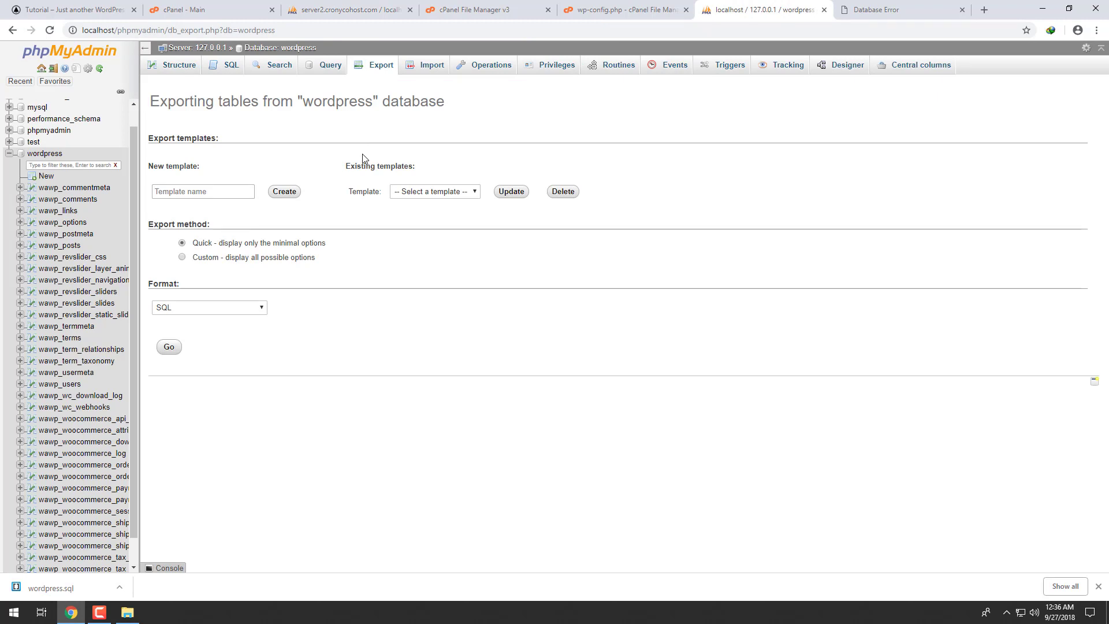
{"action": "left_click", "coordinate": [346, 10]}
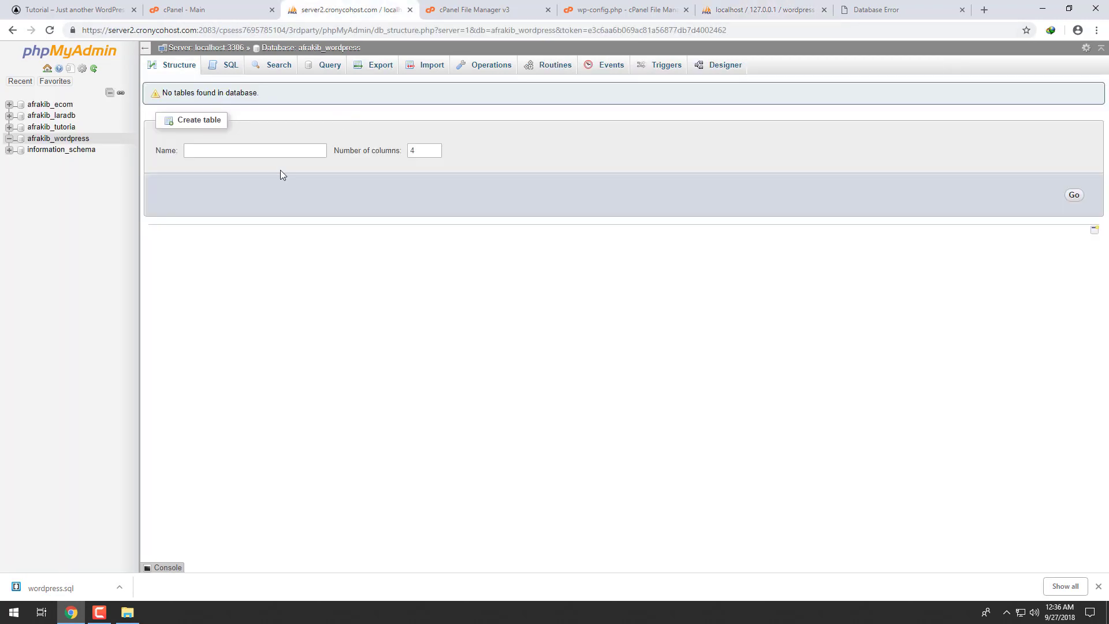
Import wordpress.sql from the Downloads folder into the afrakib_wordpress database, keeping the default import options.
{"action": "left_click", "coordinate": [423, 66]}
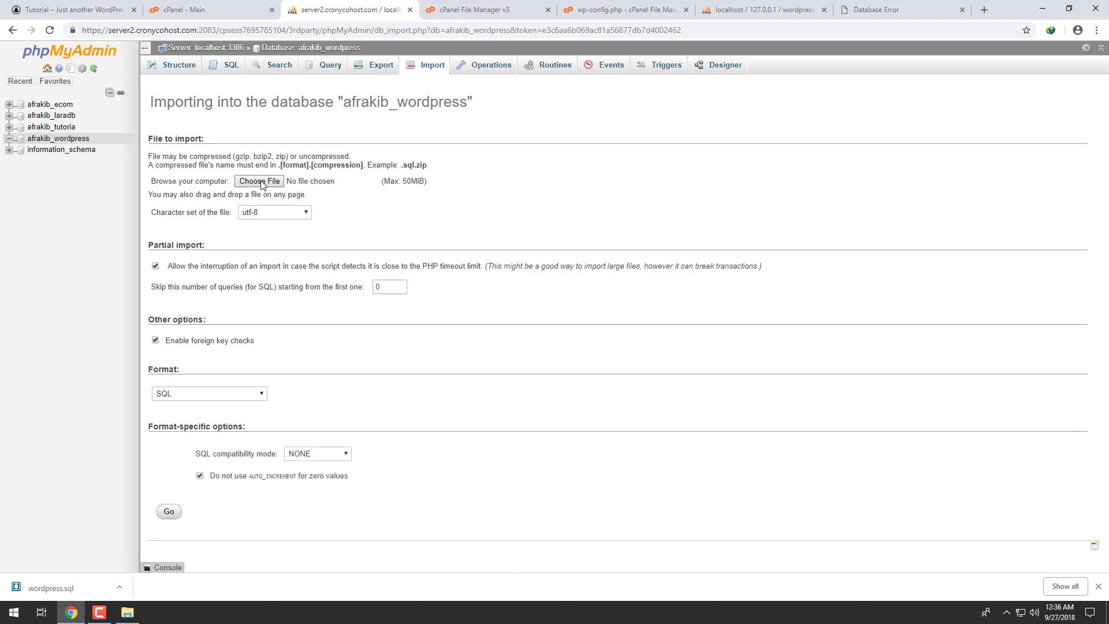
{"action": "left_click", "coordinate": [260, 181]}
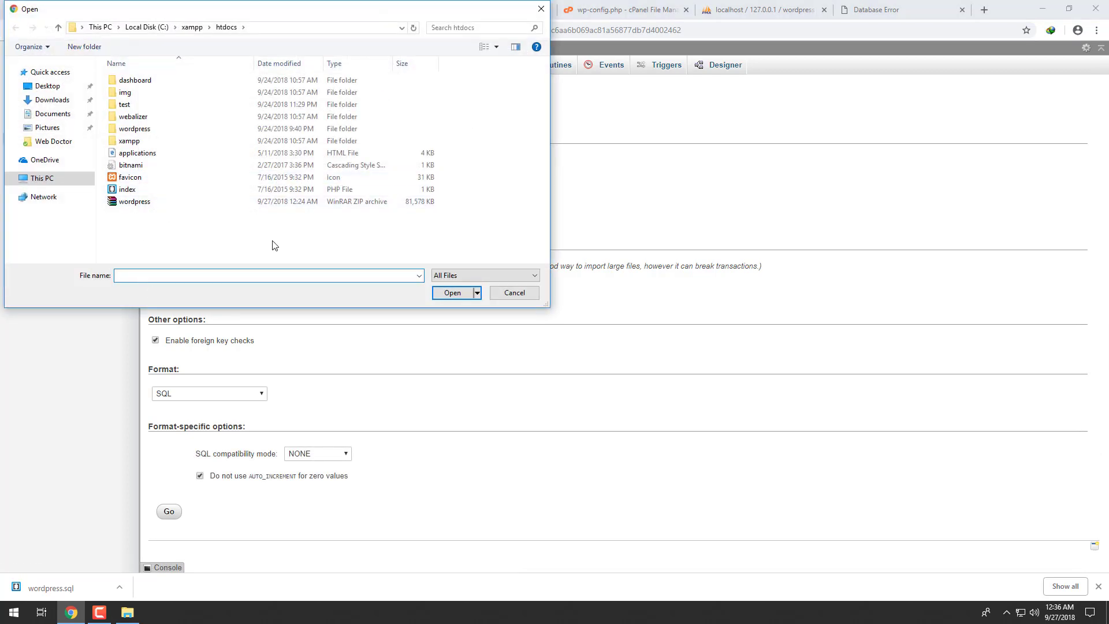
{"action": "left_click", "coordinate": [51, 101]}
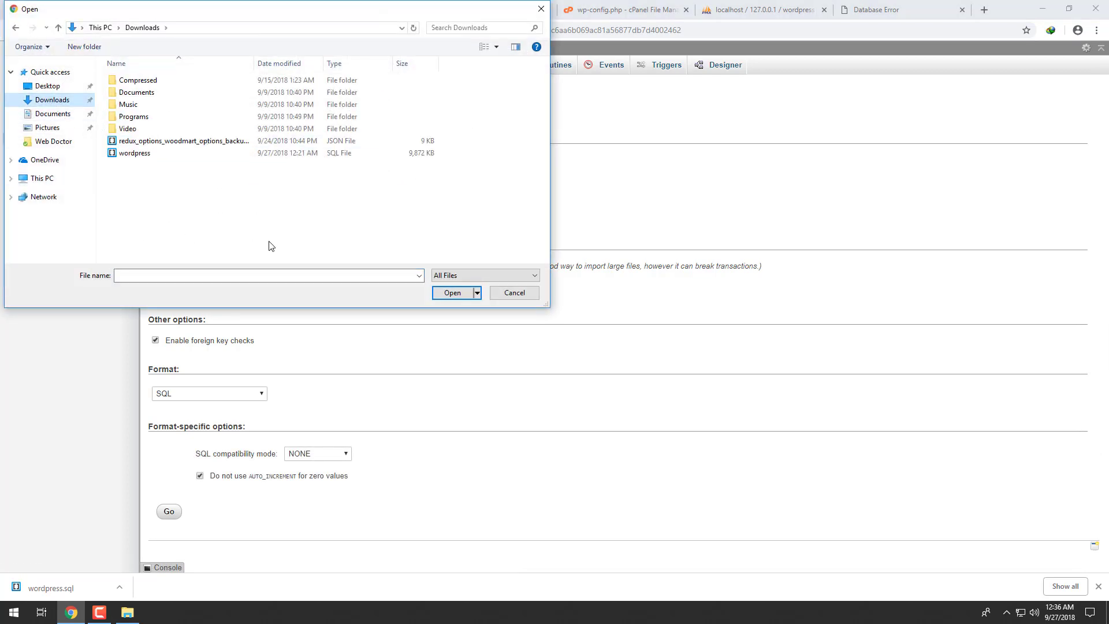
{"action": "double_click", "coordinate": [140, 155]}
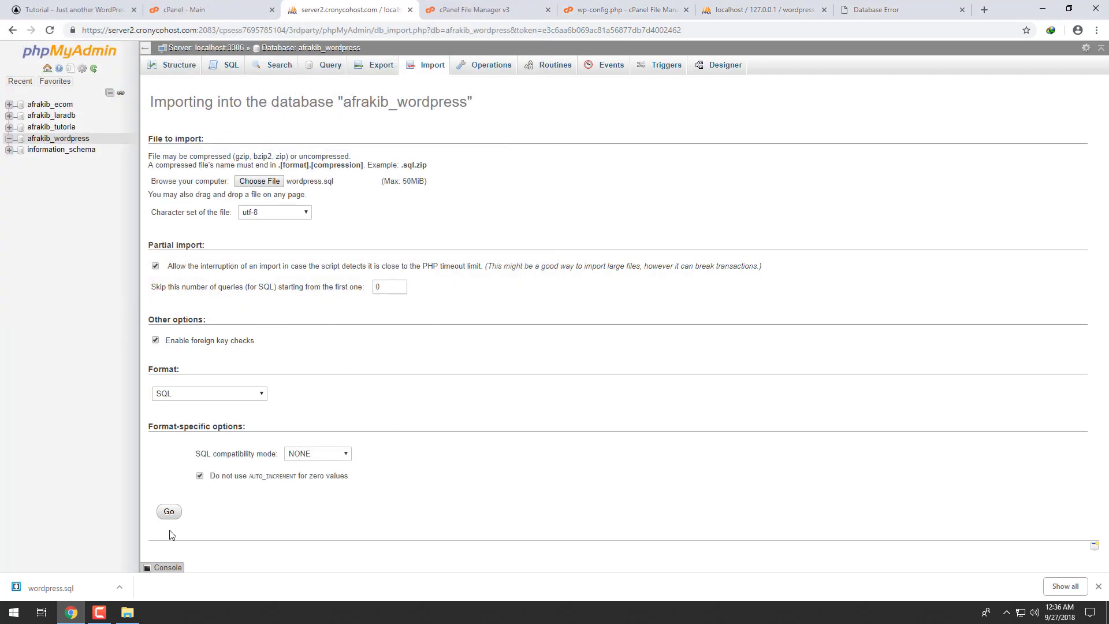
{"action": "left_click", "coordinate": [168, 512]}
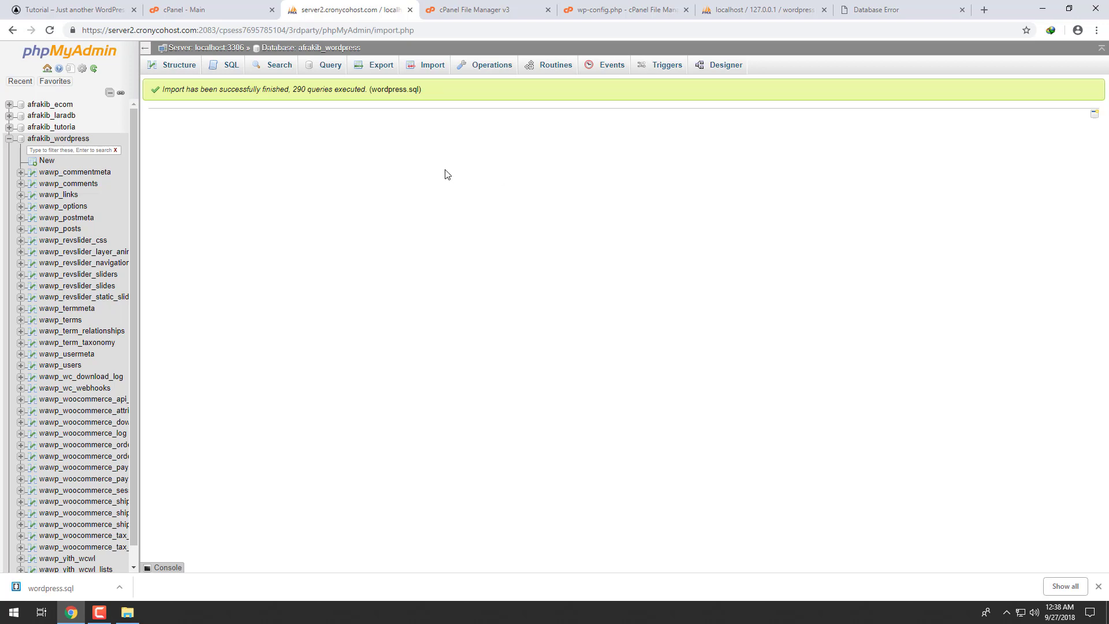
Reload the live site at xammp.afrakib.com, dismiss its sign-up popup, and check the homepage.
{"action": "left_click", "coordinate": [906, 10]}
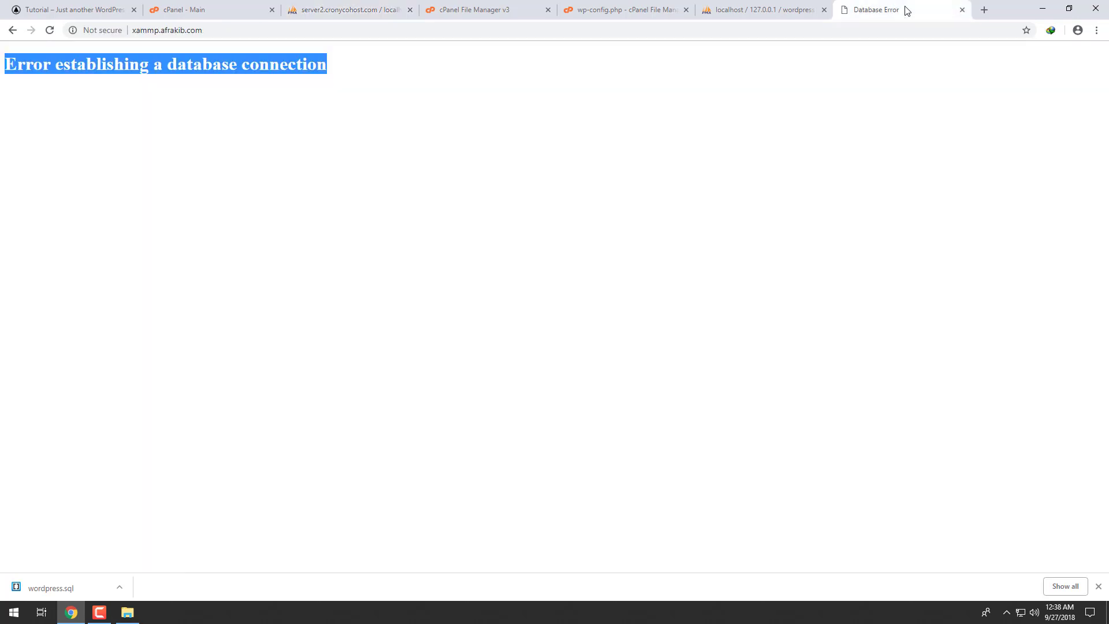
{"action": "left_click", "coordinate": [50, 30]}
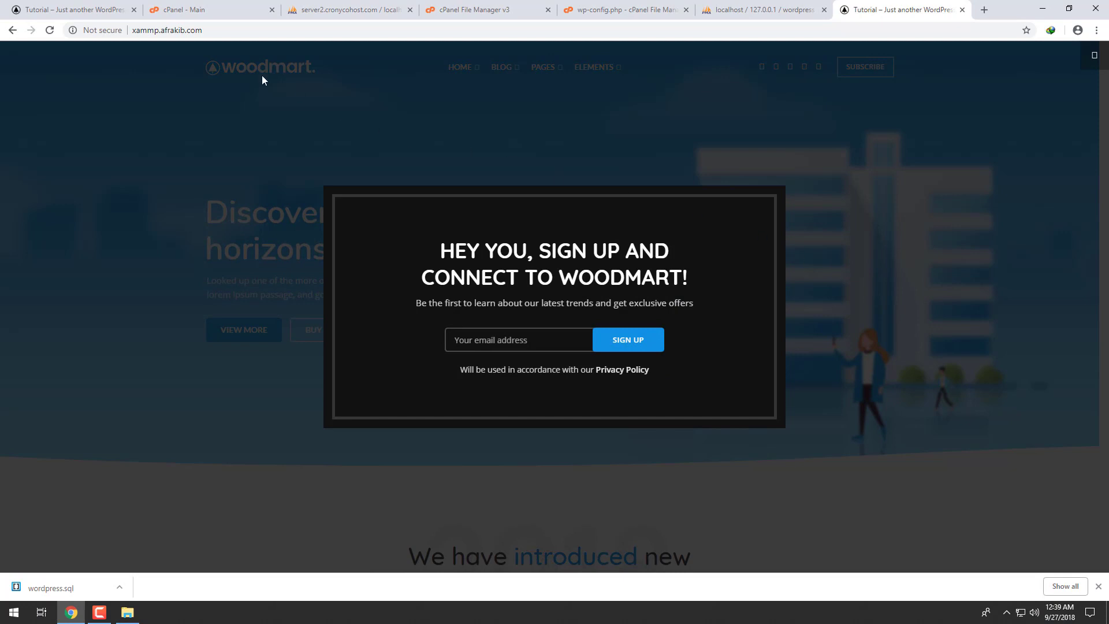
{"action": "left_click", "coordinate": [1094, 55]}
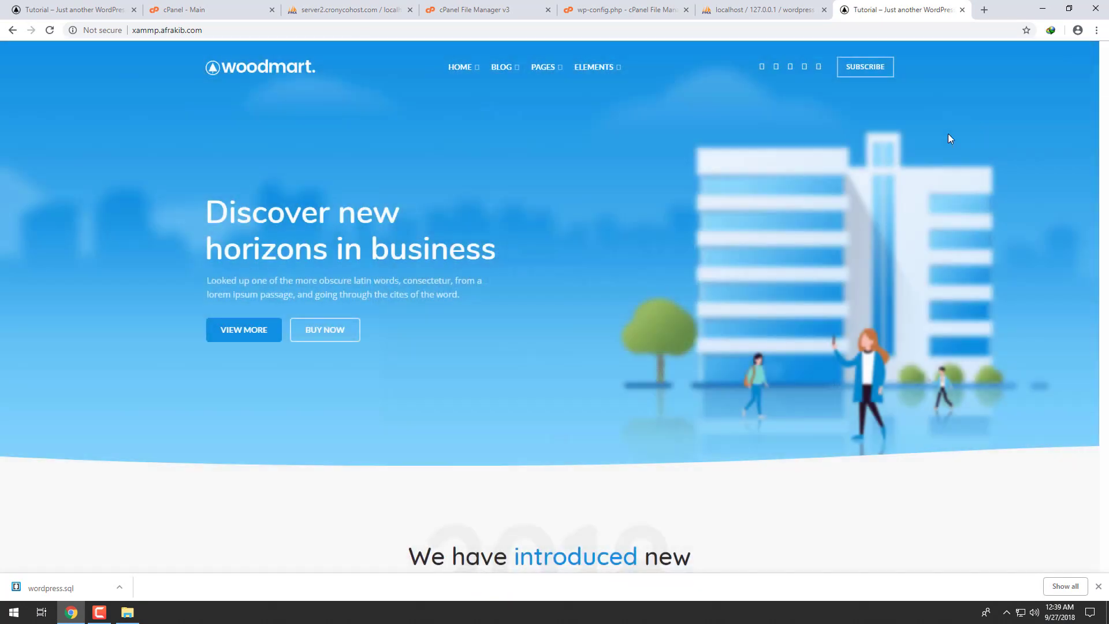
{"action": "left_click", "coordinate": [272, 60]}
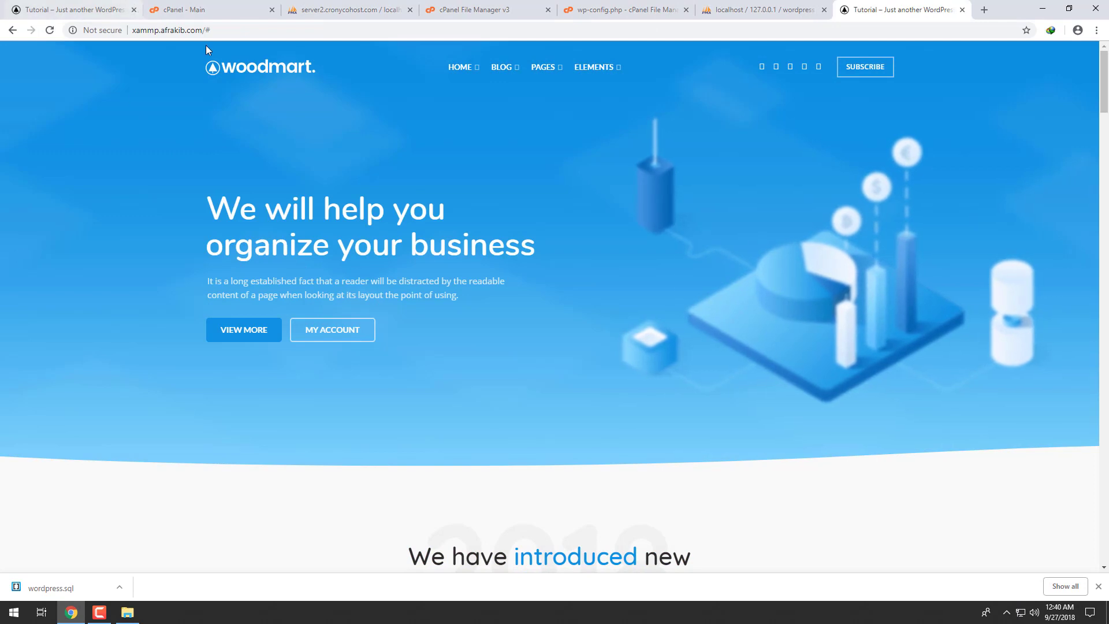
Open the wawp_options table of the afrakib_wordpress database in the hosted phpMyAdmin and inspect the siteurl value without changing it.
{"action": "left_click", "coordinate": [358, 5]}
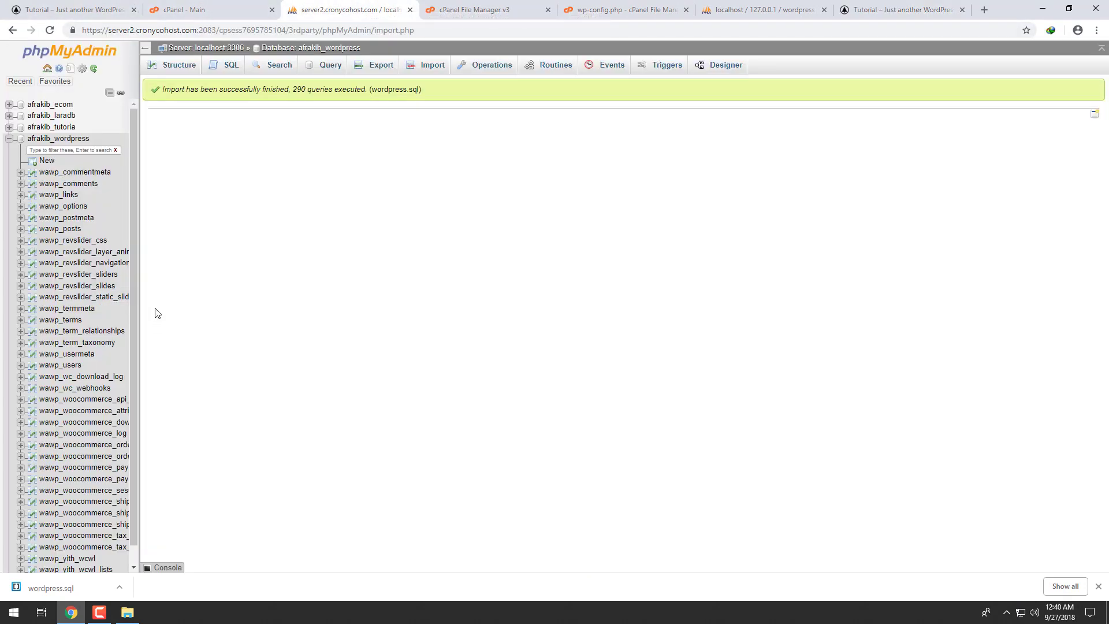
{"action": "left_click", "coordinate": [64, 208]}
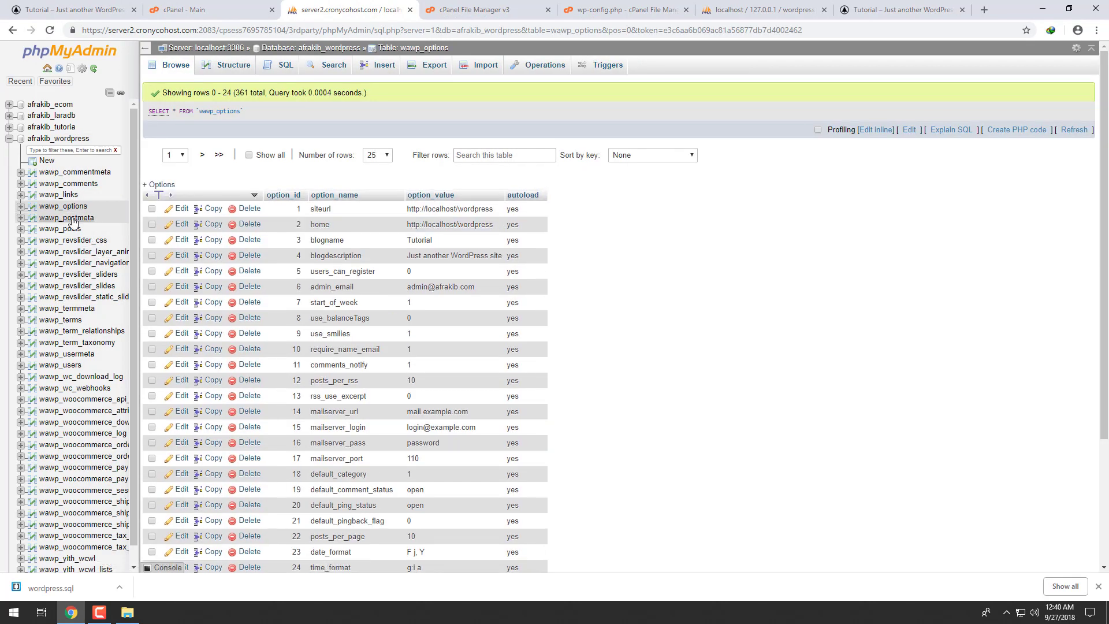
{"action": "double_click", "coordinate": [466, 209]}
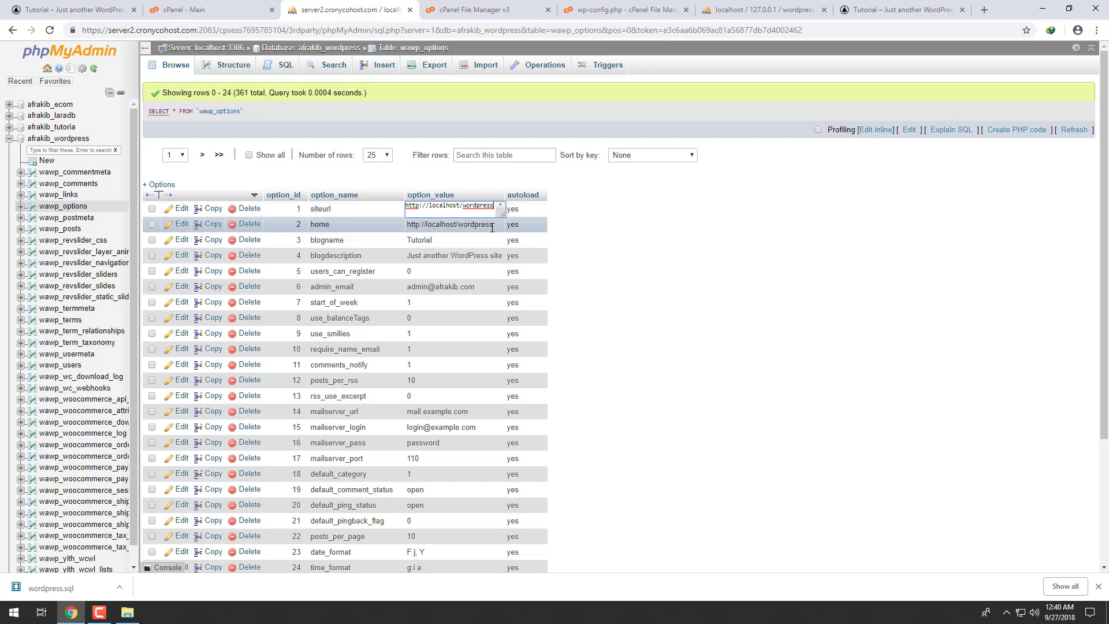
{"action": "left_click", "coordinate": [619, 237]}
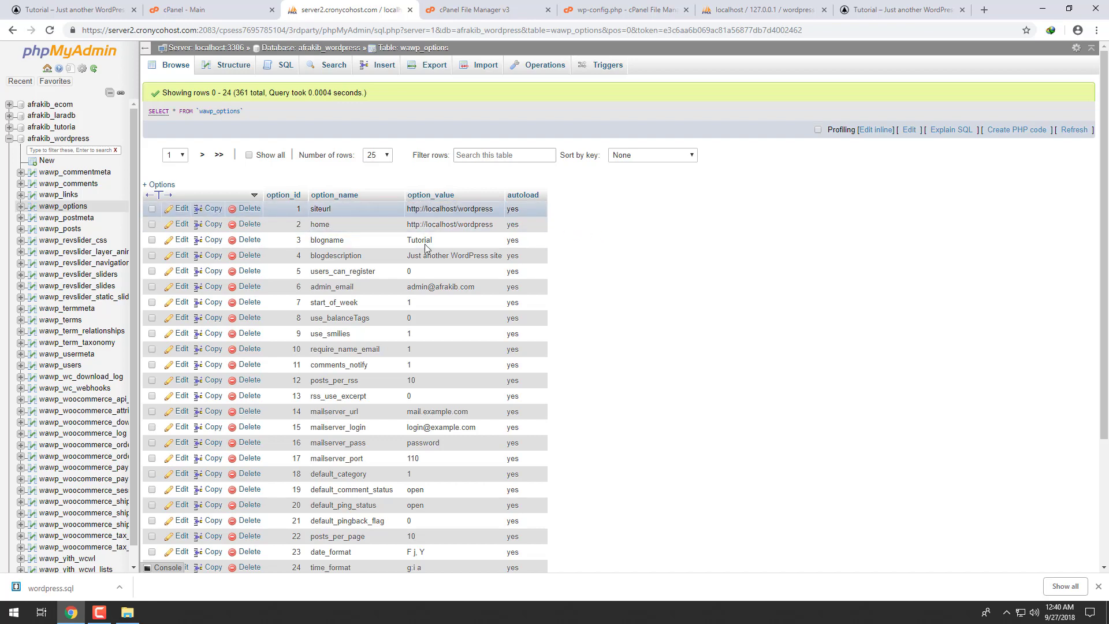
Copy the address xammp.afrakib.com from the live site and return to the wawp_options table in the hosted phpMyAdmin.
{"action": "left_click", "coordinate": [901, 10]}
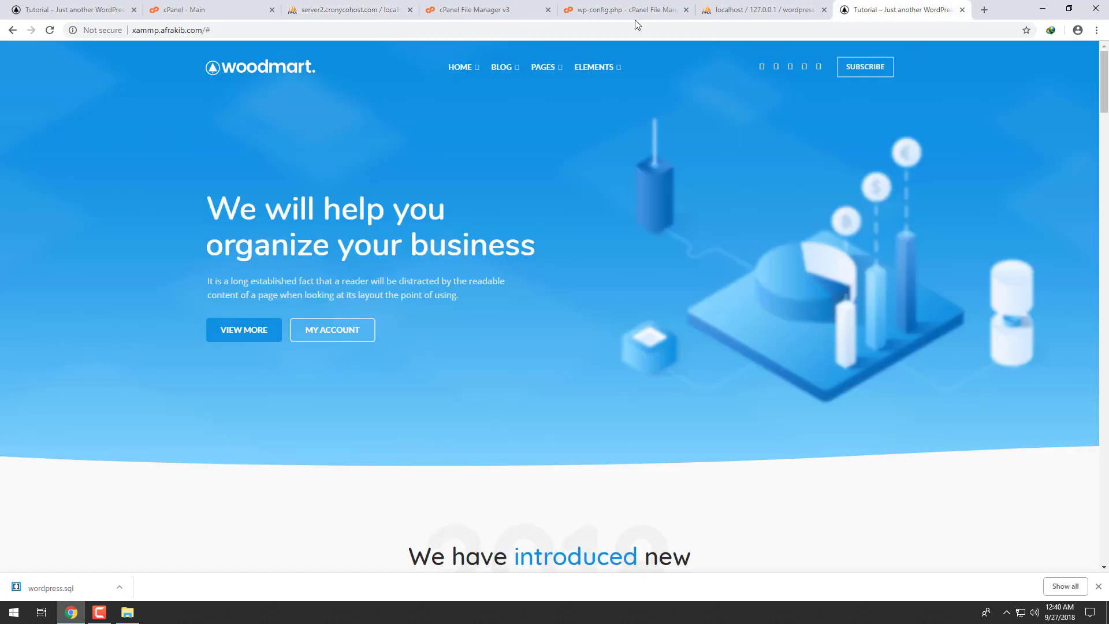
{"action": "left_click", "coordinate": [204, 30]}
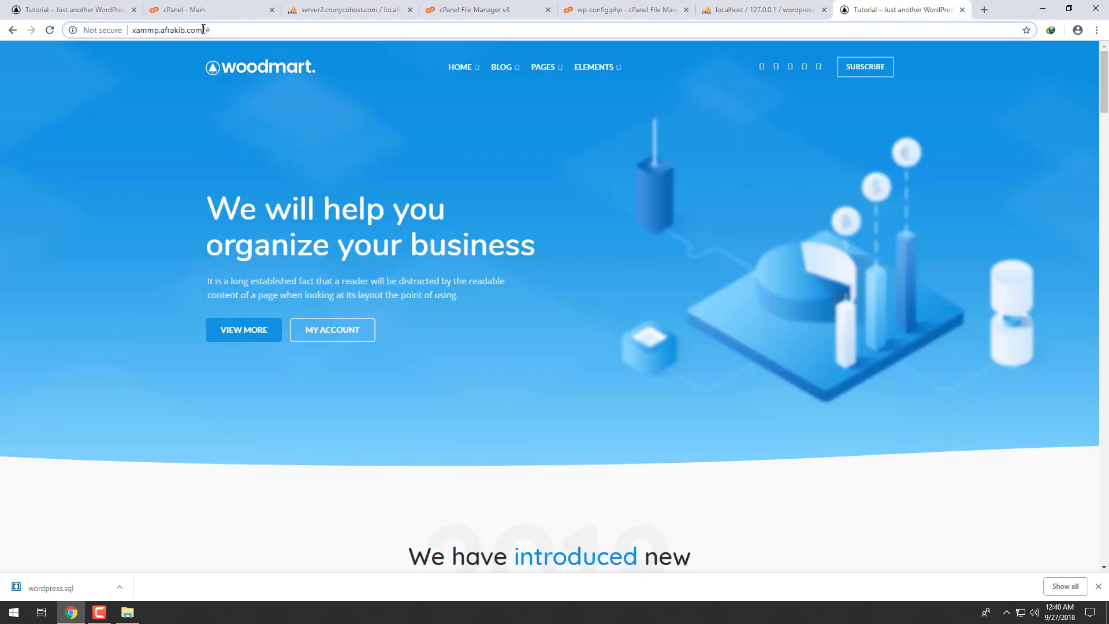
{"action": "left_click_drag", "start_coordinate": [135, 26], "coordinate": [119, 25]}
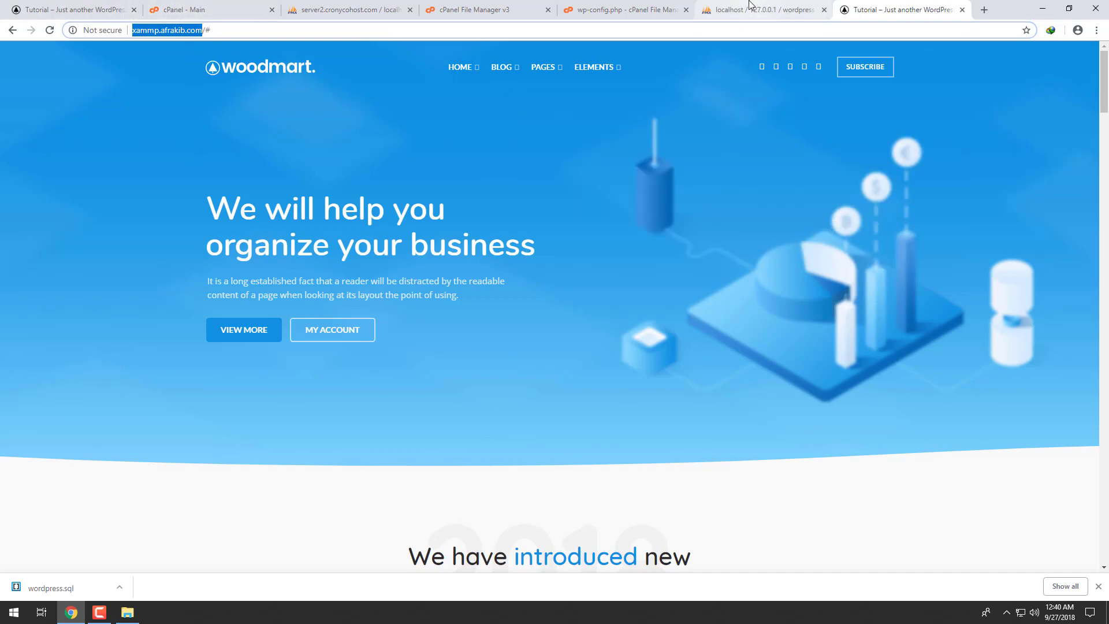
{"action": "left_click", "coordinate": [624, 6]}
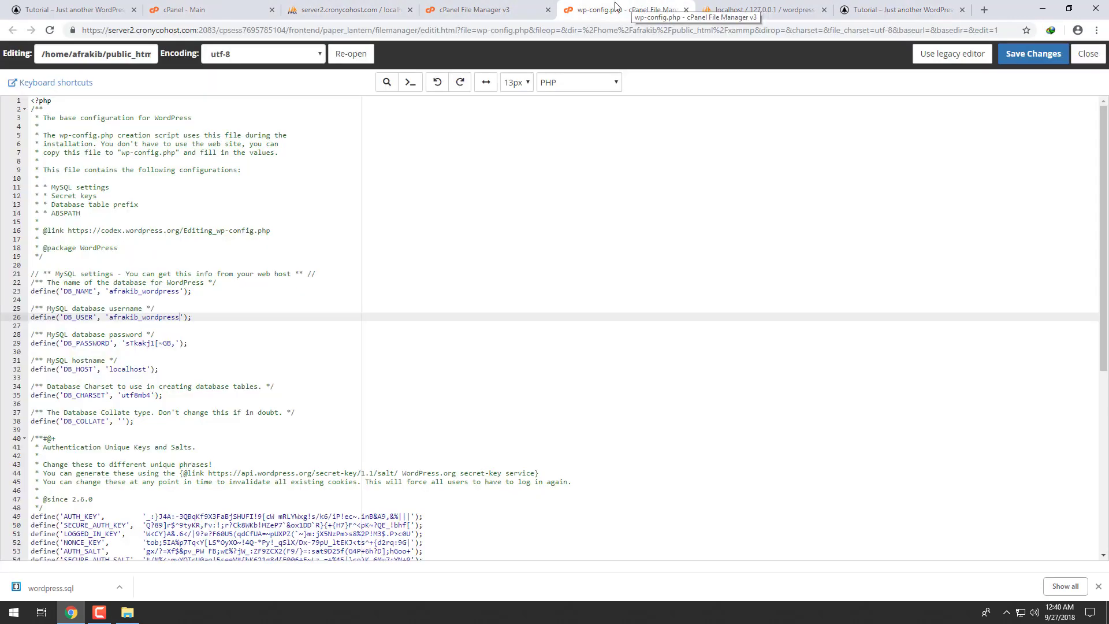
{"action": "left_click", "coordinate": [800, 9]}
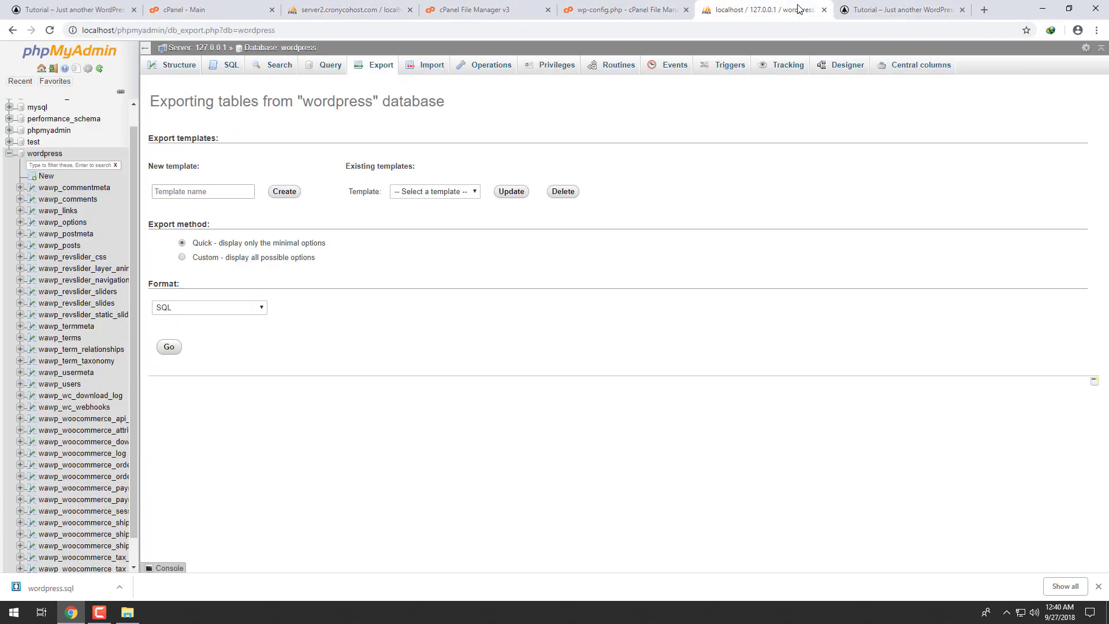
{"action": "left_click", "coordinate": [363, 10]}
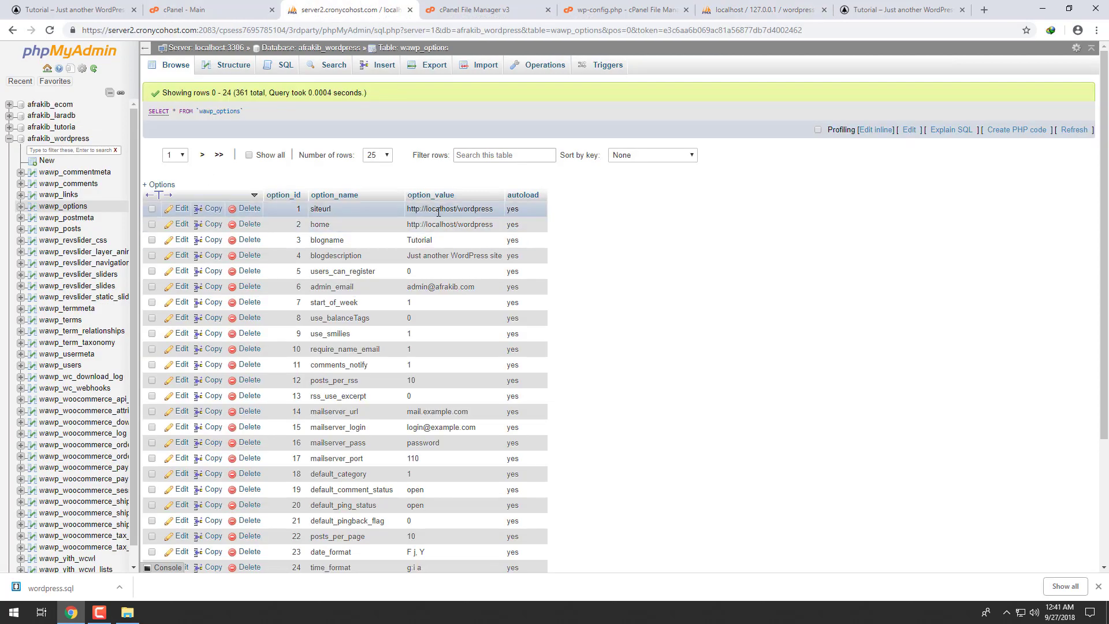